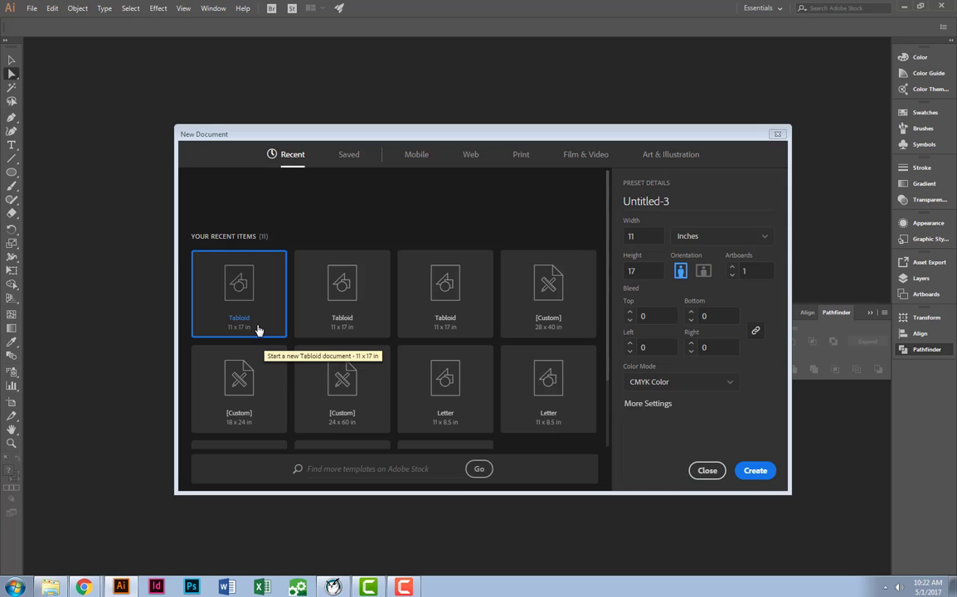
Create an 11 x 17 in Tabloid document and browse to the Print & Cut Sample Photos folder for placing images.
double_click(258, 330)
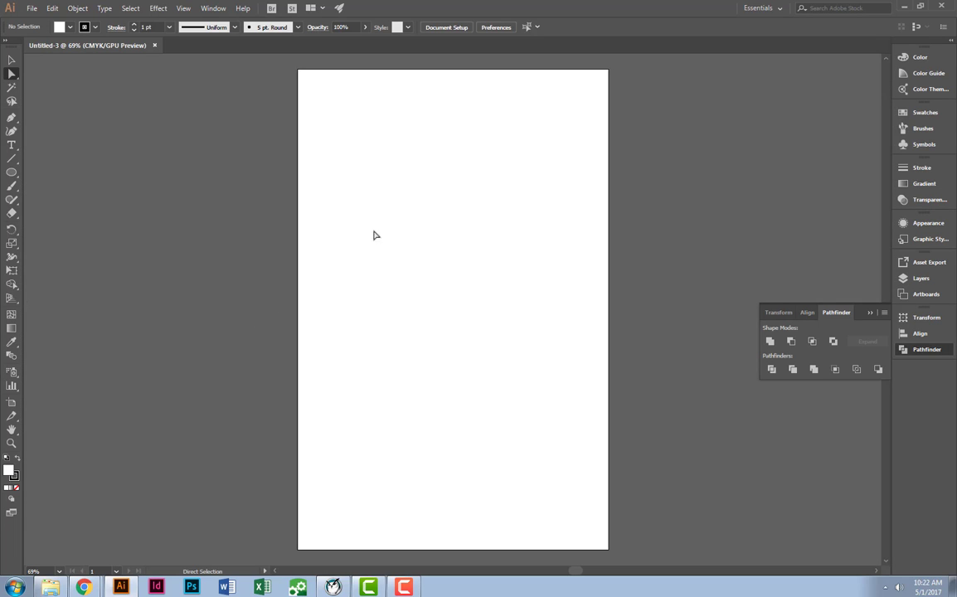
click(33, 11)
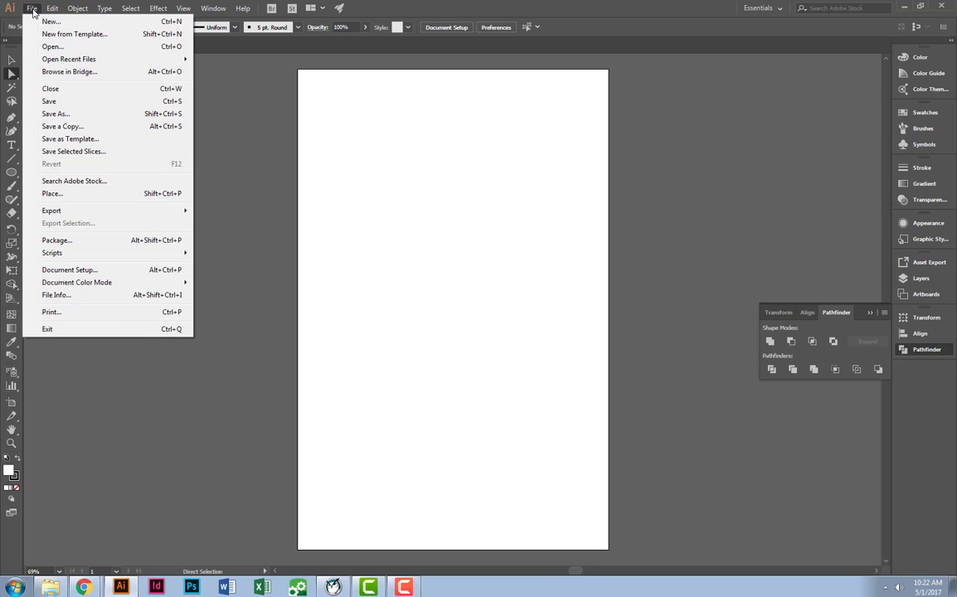
click(74, 194)
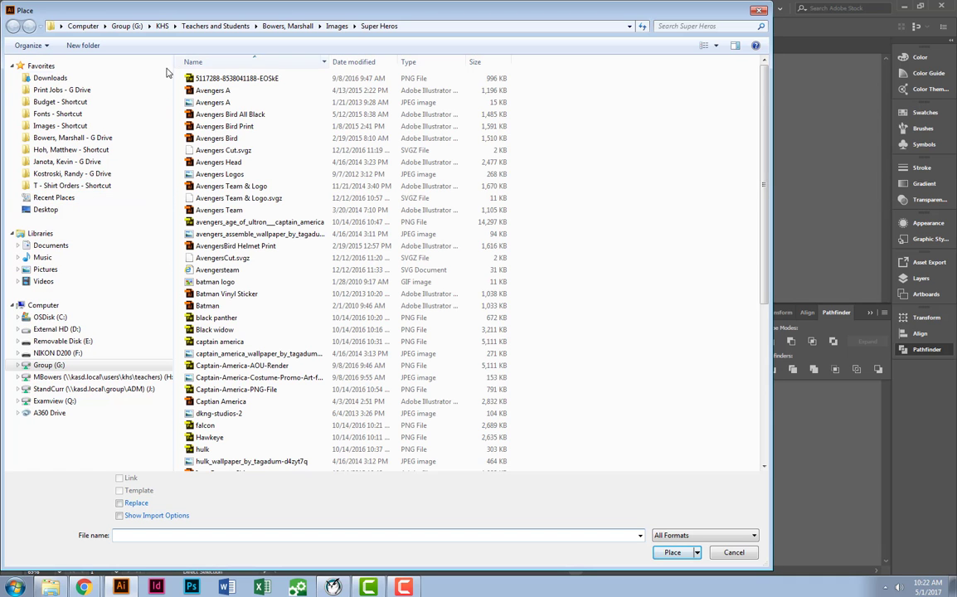
click(51, 307)
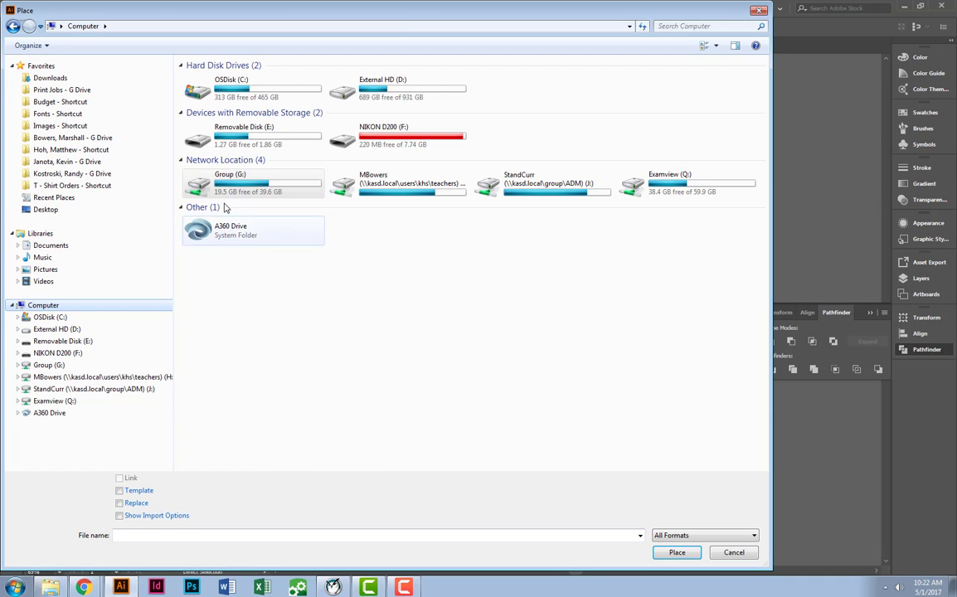
double_click(262, 187)
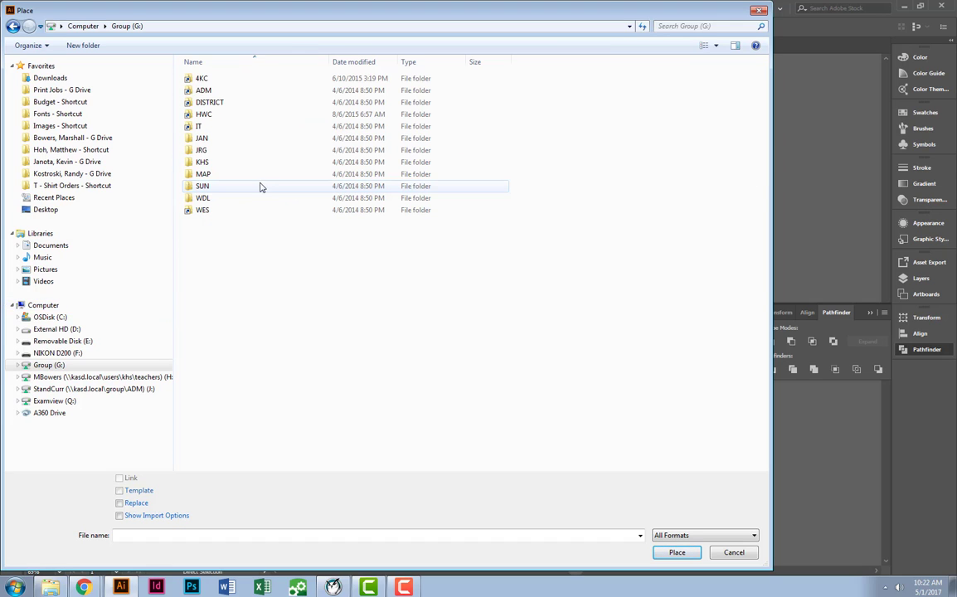
double_click(214, 162)
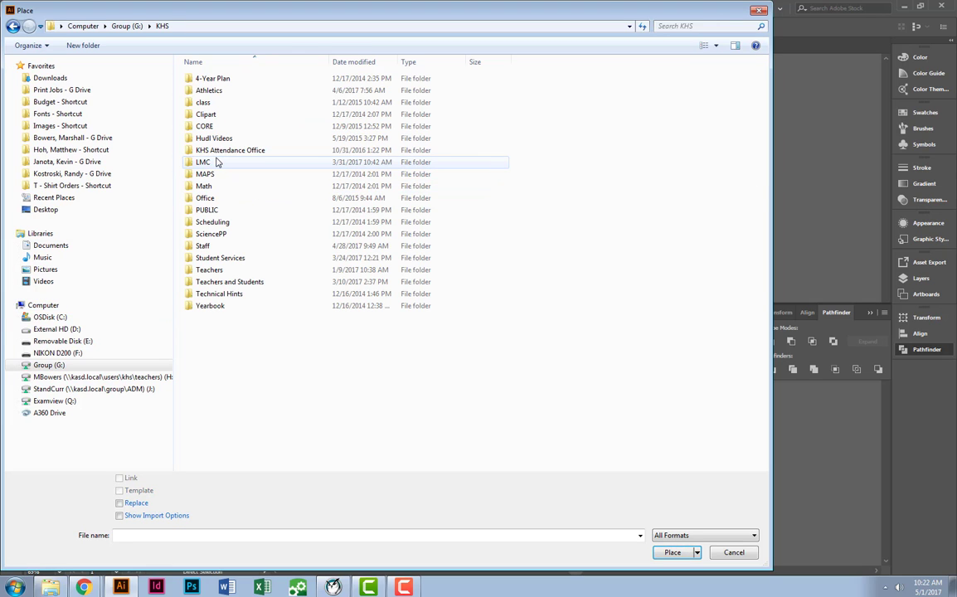
double_click(214, 282)
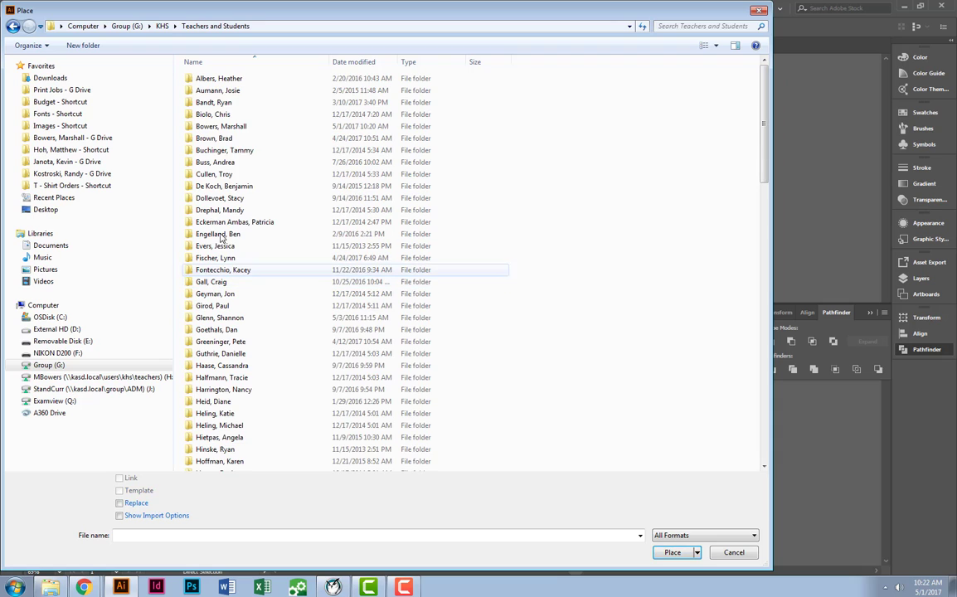
double_click(243, 130)
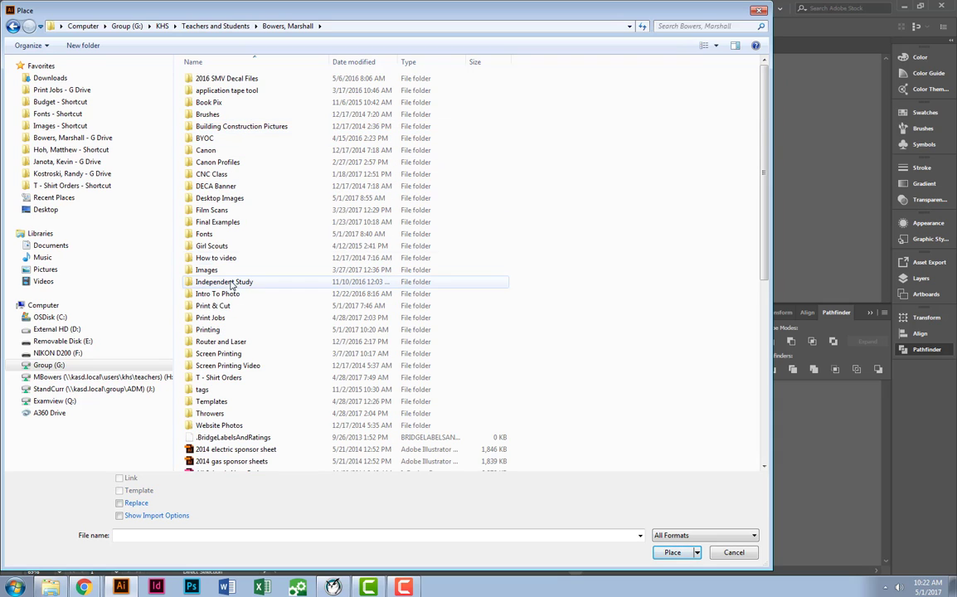
double_click(230, 307)
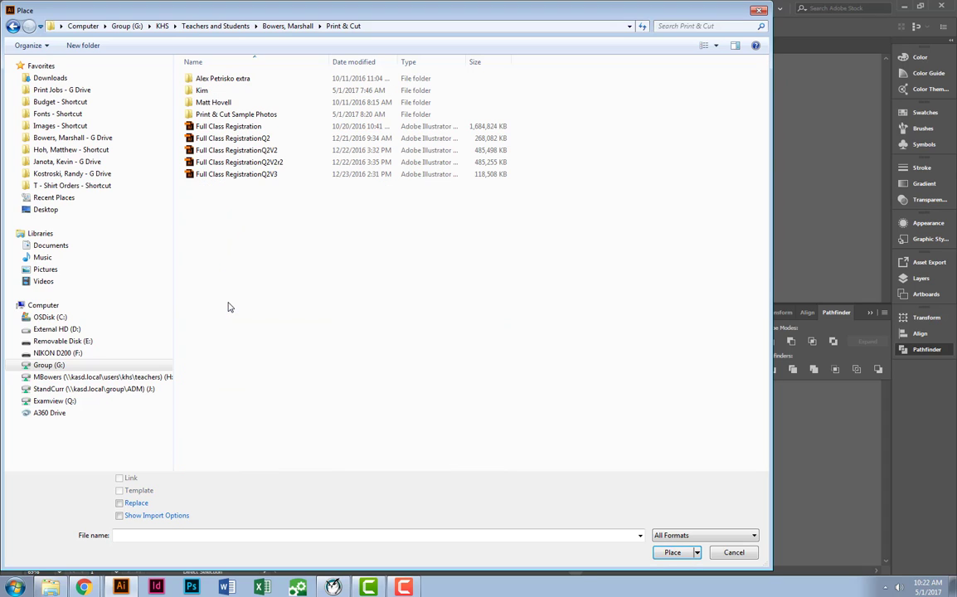
double_click(222, 115)
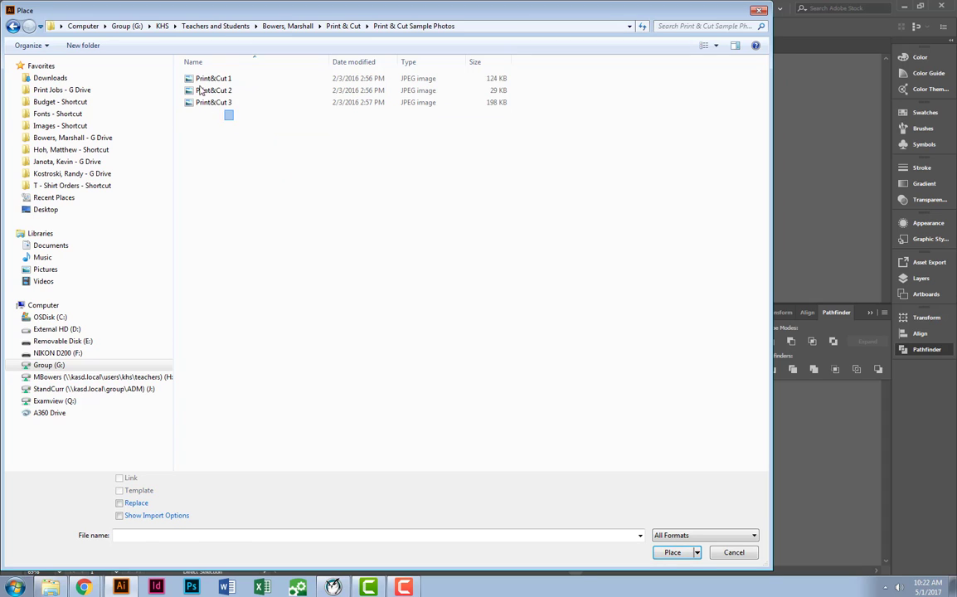
Place Print&Cut 1, Print&Cut 2 and Print&Cut 3 together as linked images at full size on and around the artboard.
drag(229, 111, 179, 70)
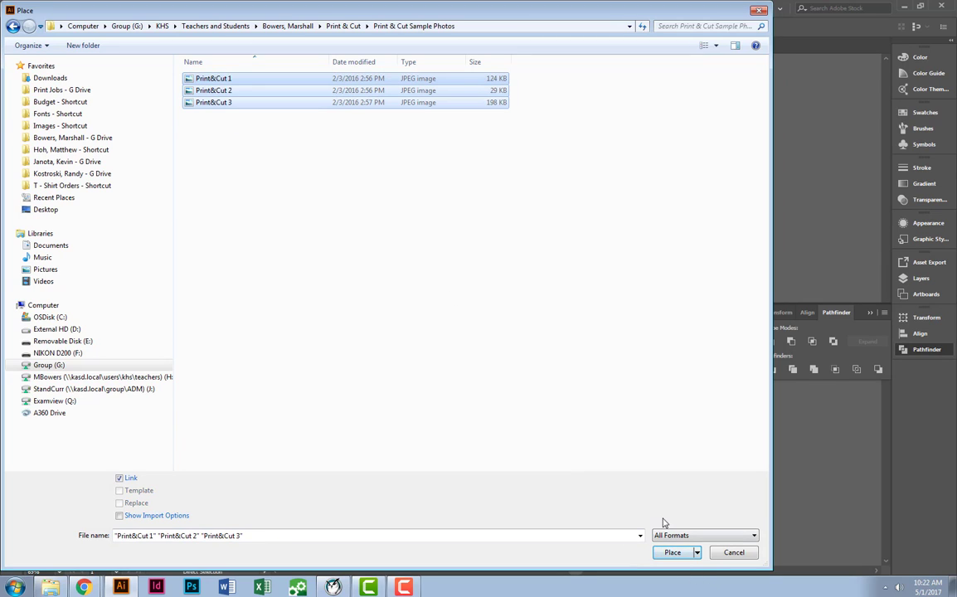
click(668, 551)
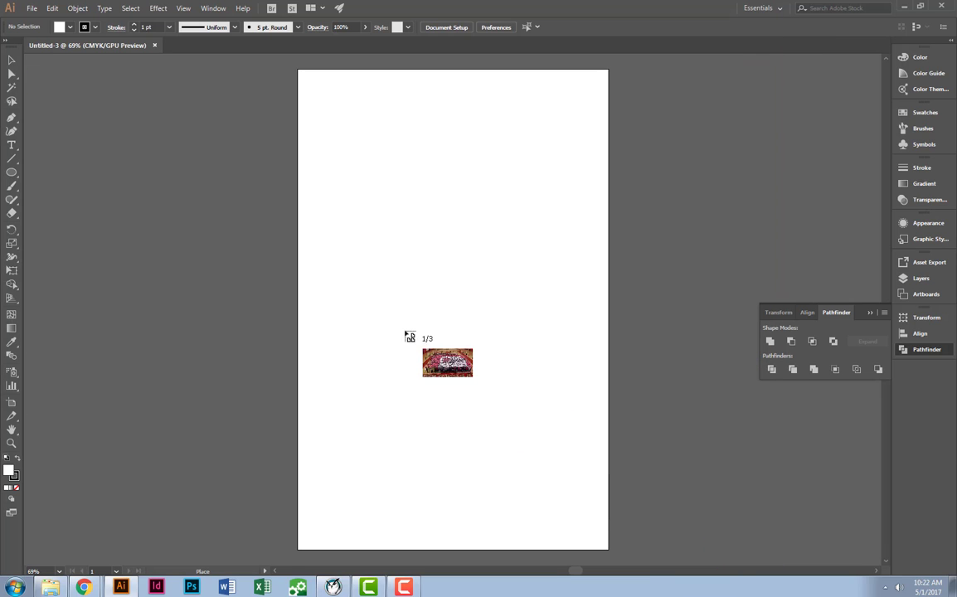
scroll(71, 133, down, 1)
drag(71, 134, 306, 151)
click(257, 130)
scroll(295, 314, down, 2)
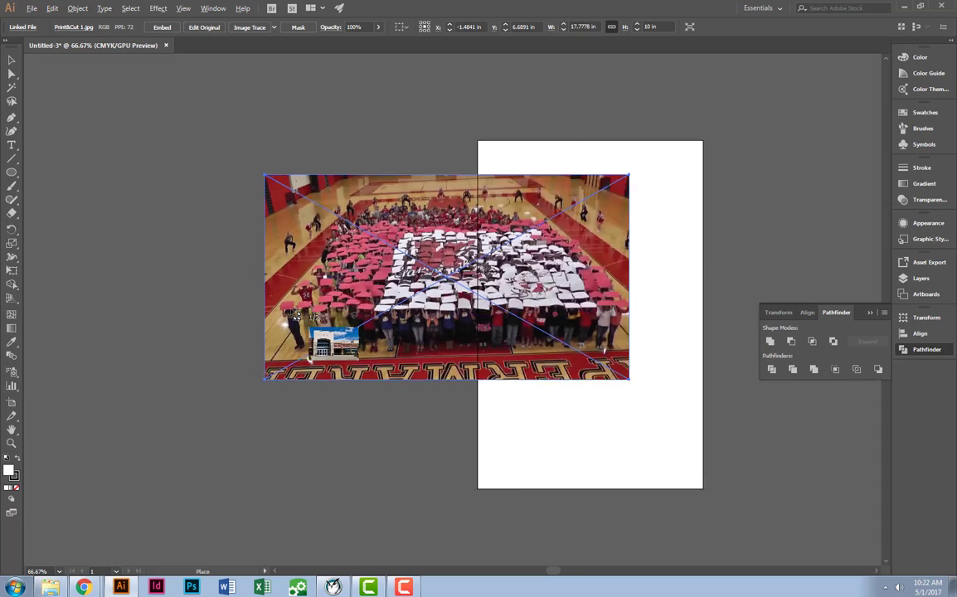
drag(319, 301, 318, 187)
scroll(275, 175, down, 2)
click(195, 251)
click(403, 411)
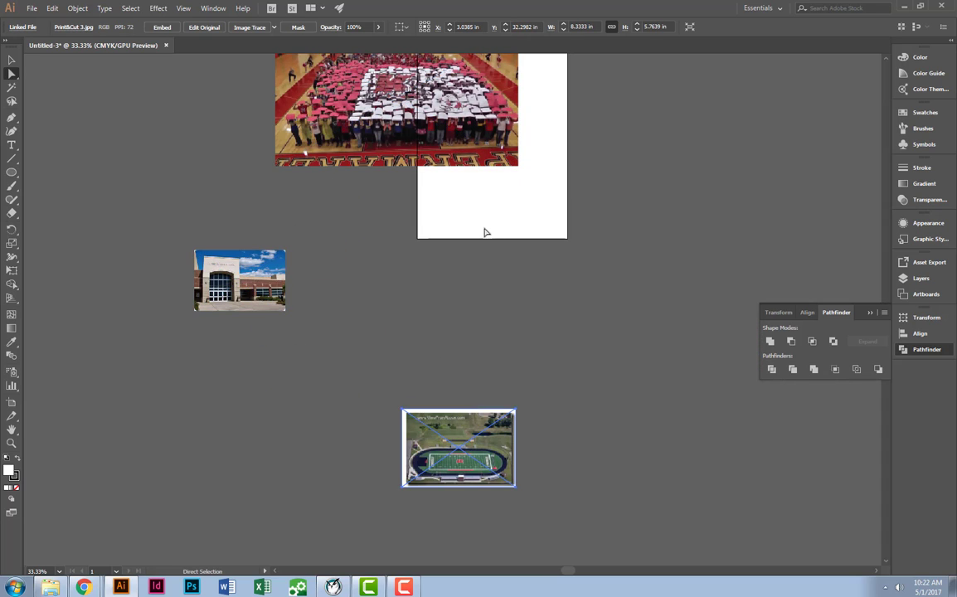
Move the large gym crowd photo off the artboard to the empty area on its left.
drag(457, 133, 303, 129)
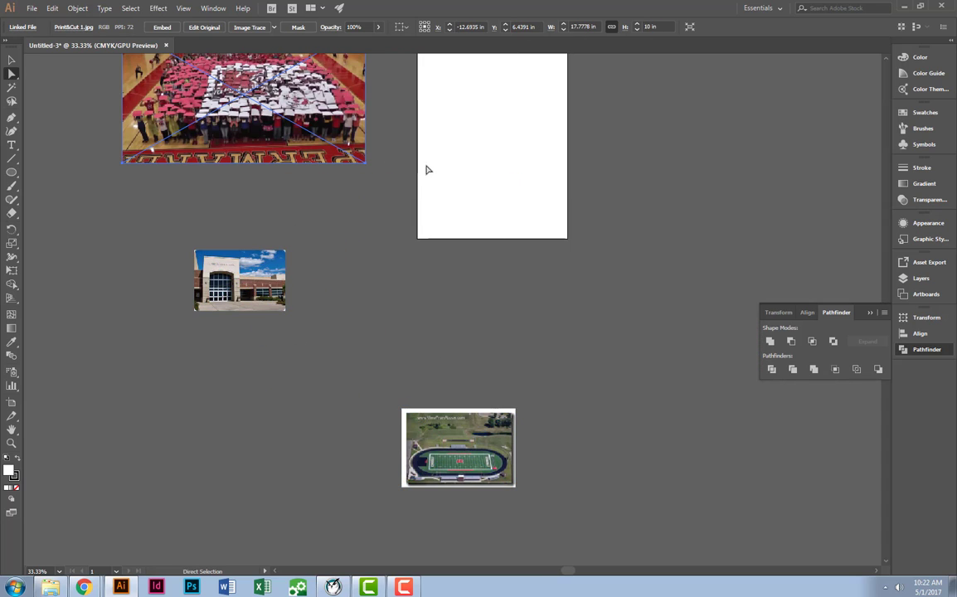
scroll(449, 178, up, 1)
drag(446, 184, 477, 356)
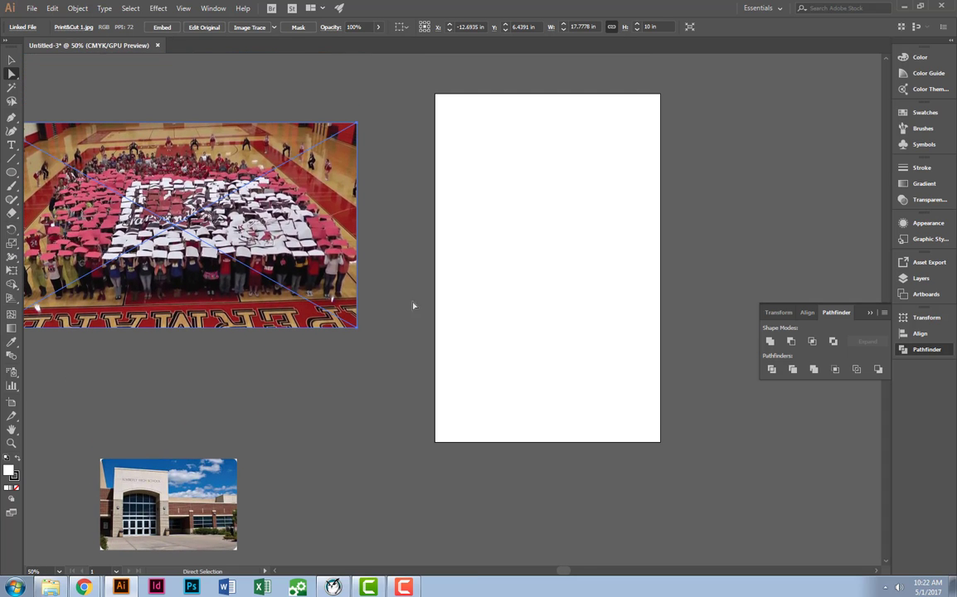
Add the text "KHS" on the artboard and scale it up to about 413 pt.
click(12, 145)
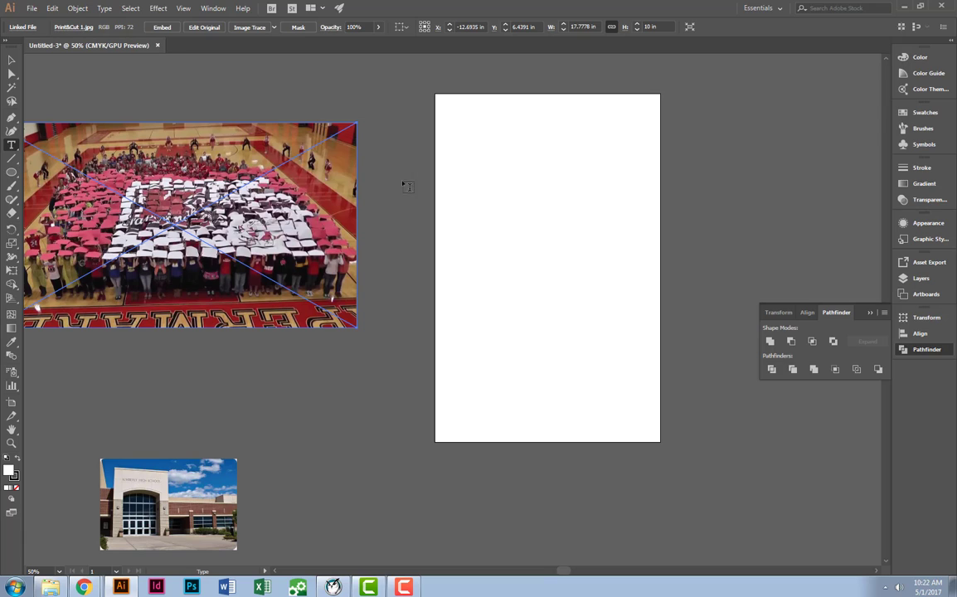
click(459, 192)
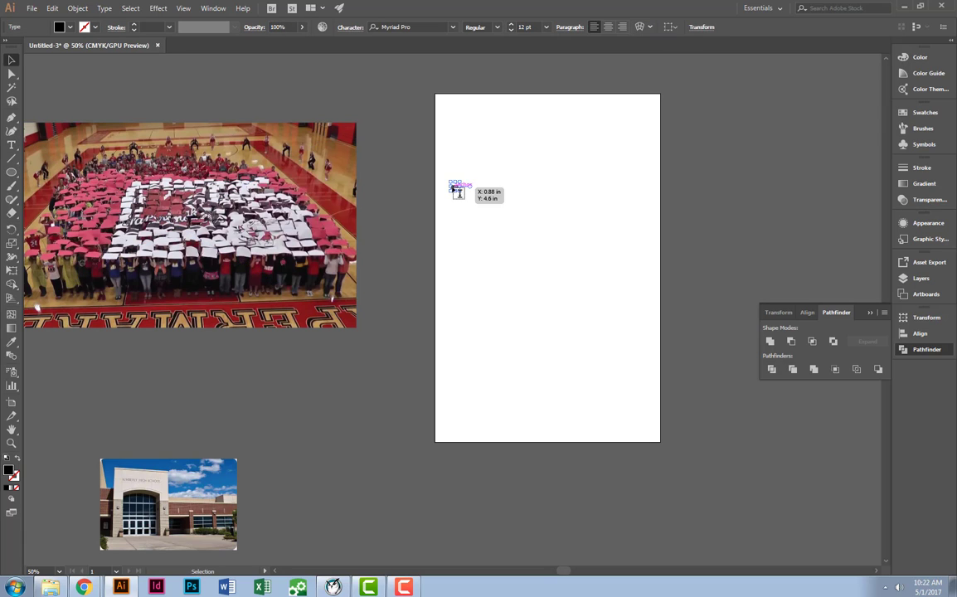
key(Escape)
drag(461, 190, 679, 166)
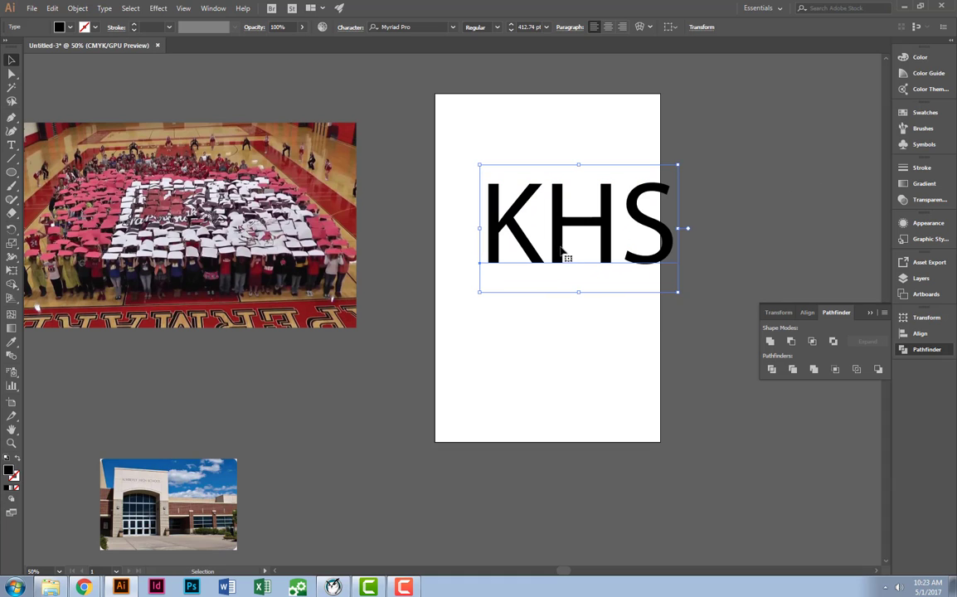
Set the KHS text's font to Newtown Bold Italic and shift the text left over the artboard.
click(453, 27)
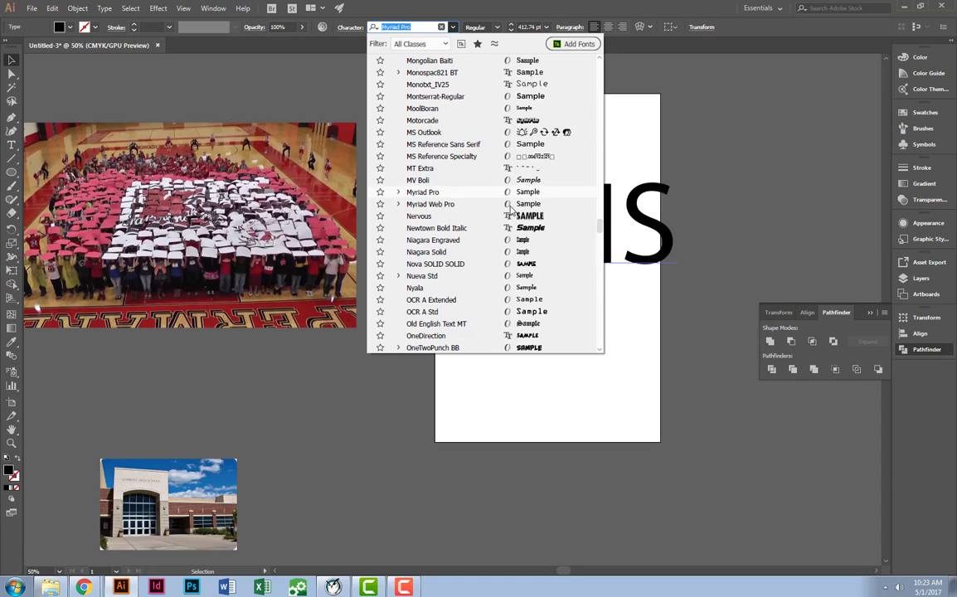
click(528, 229)
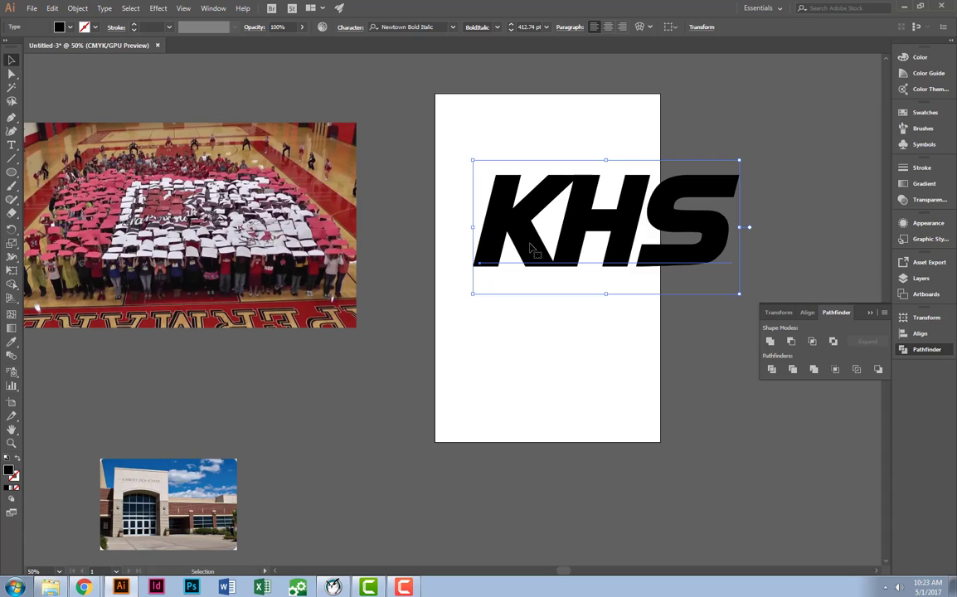
drag(530, 243, 472, 241)
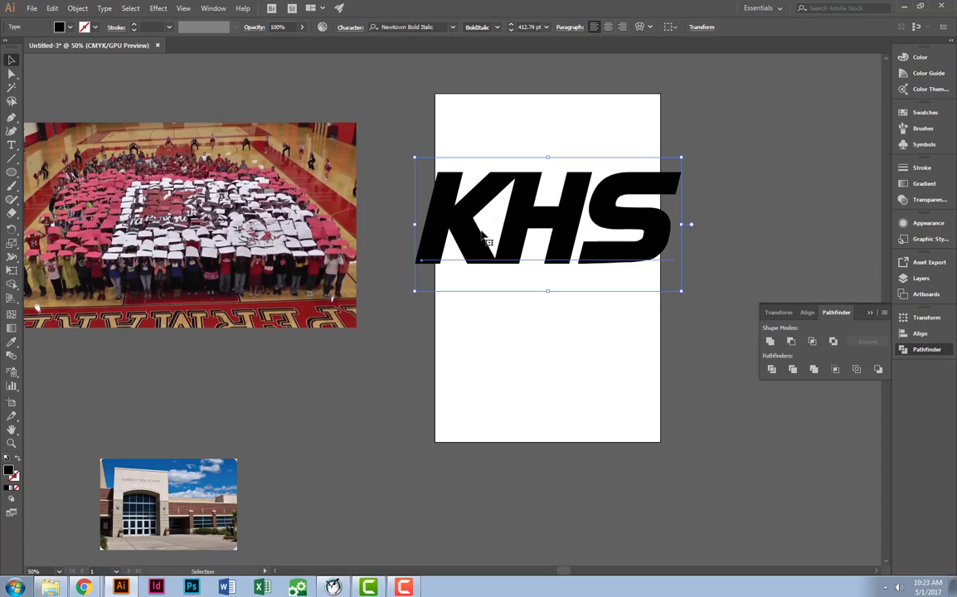
Search the fonts for "col" and set the KHS text's font to CollegiateBlackFLF.
click(453, 27)
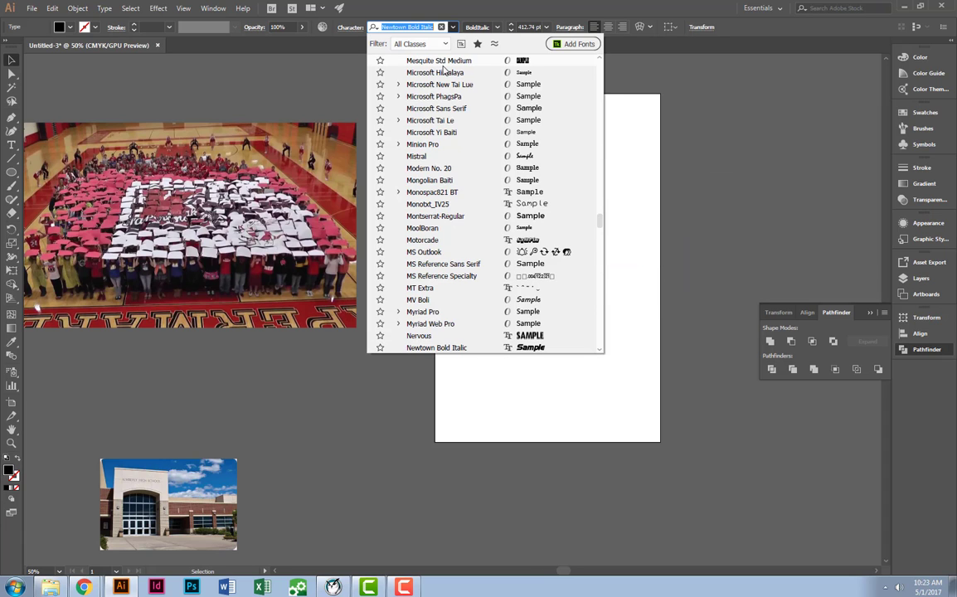
text(col)
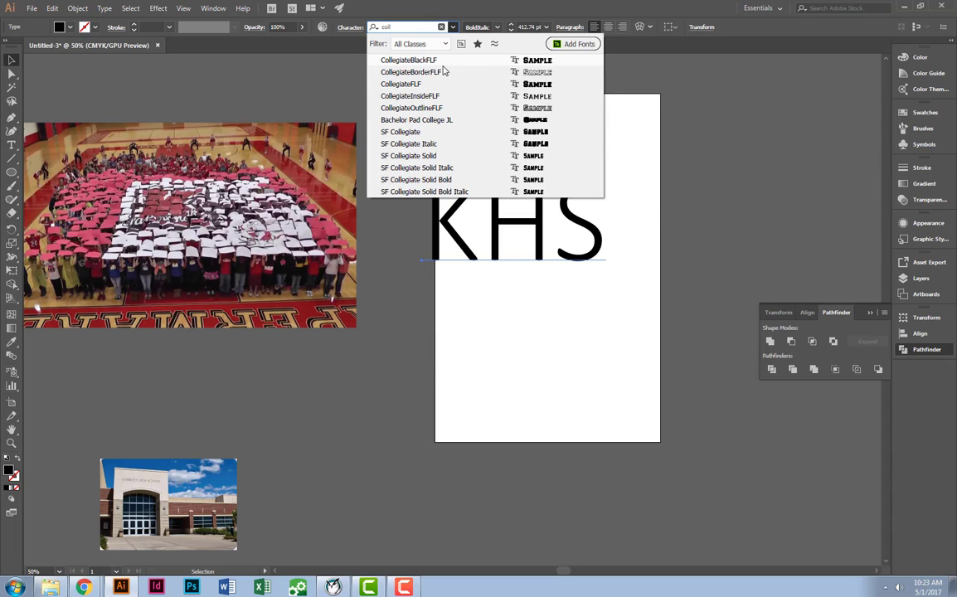
click(445, 64)
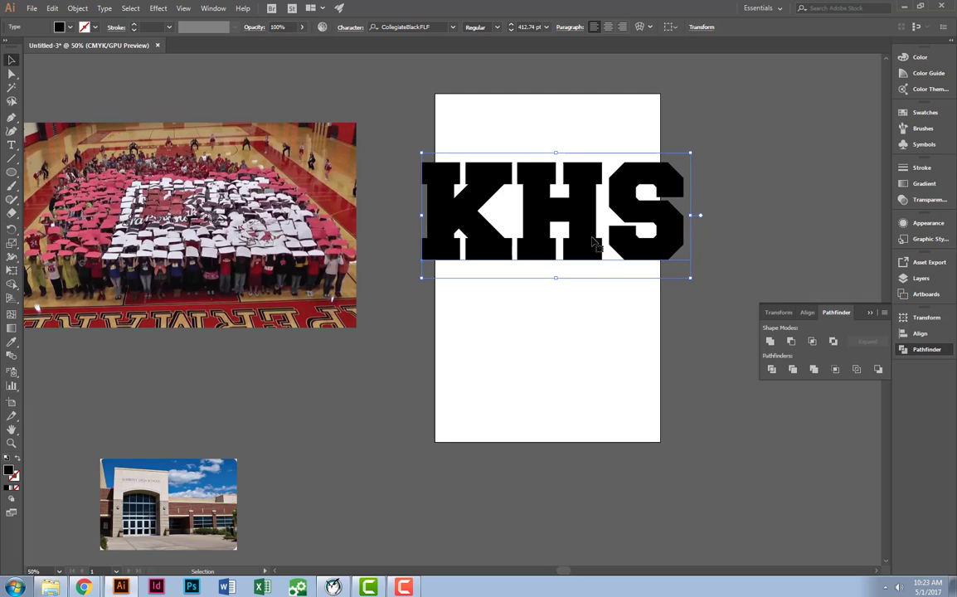
Convert the KHS text to outlines and give the letters no fill and a cyan stroke.
right_click(593, 241)
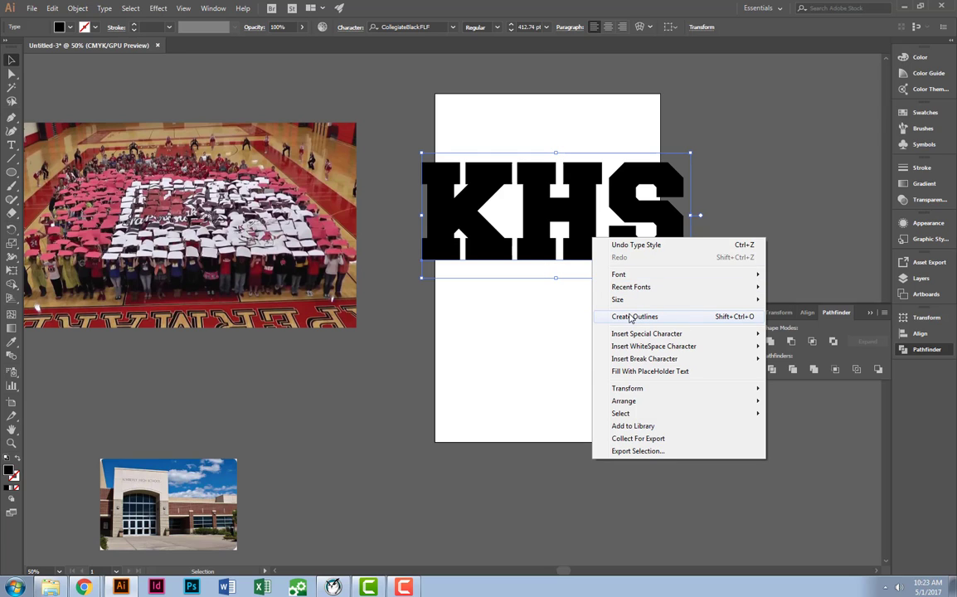
click(631, 318)
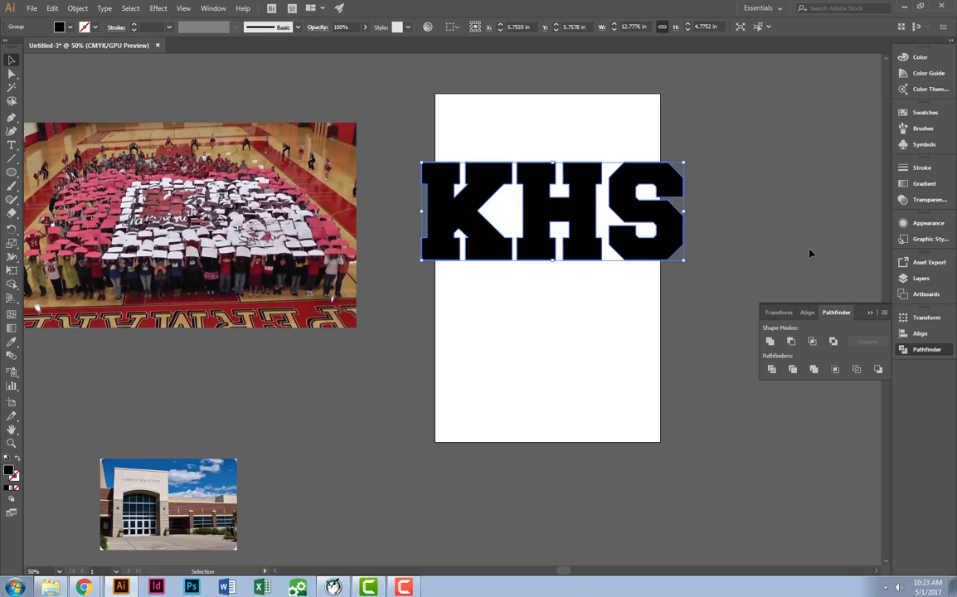
click(934, 109)
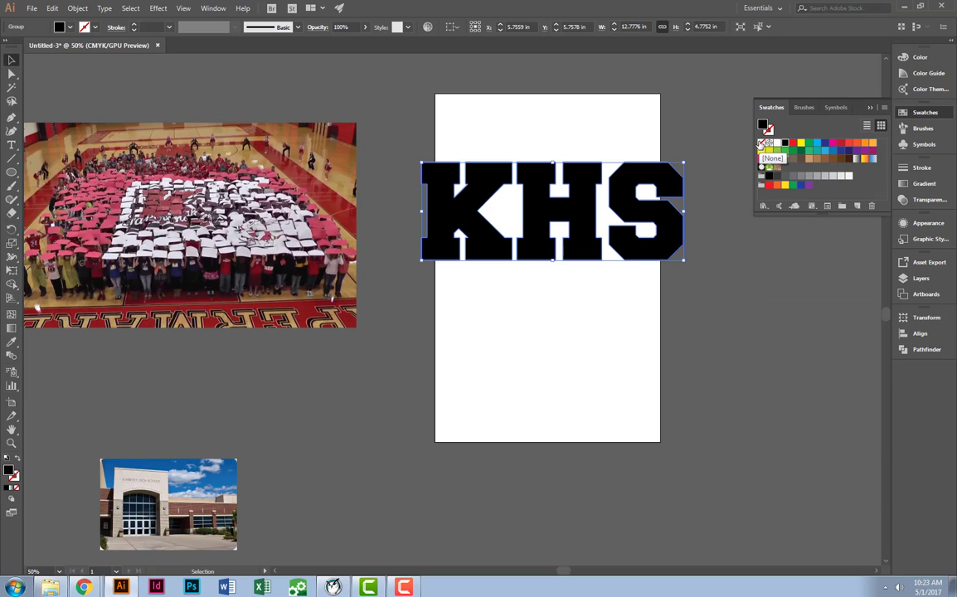
click(761, 143)
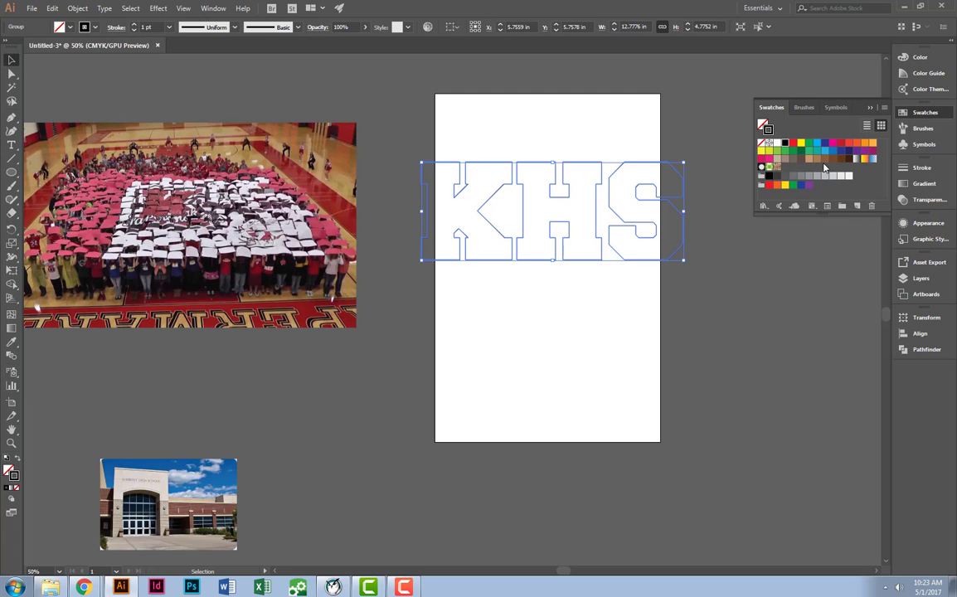
click(816, 146)
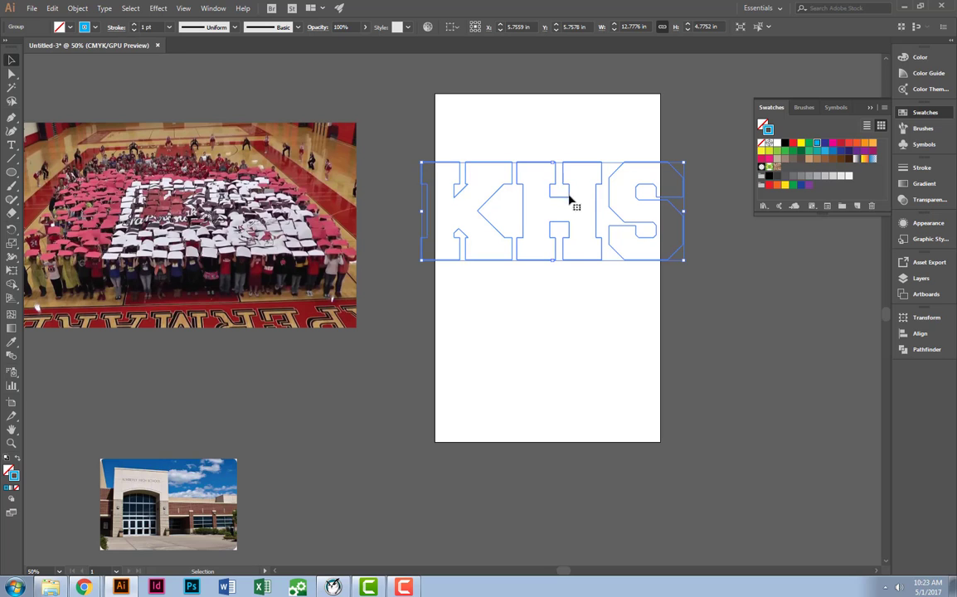
Offset the KHS letter outlines by 0.0625 in with miter joins and a miter limit of 4, previewing the result.
click(78, 8)
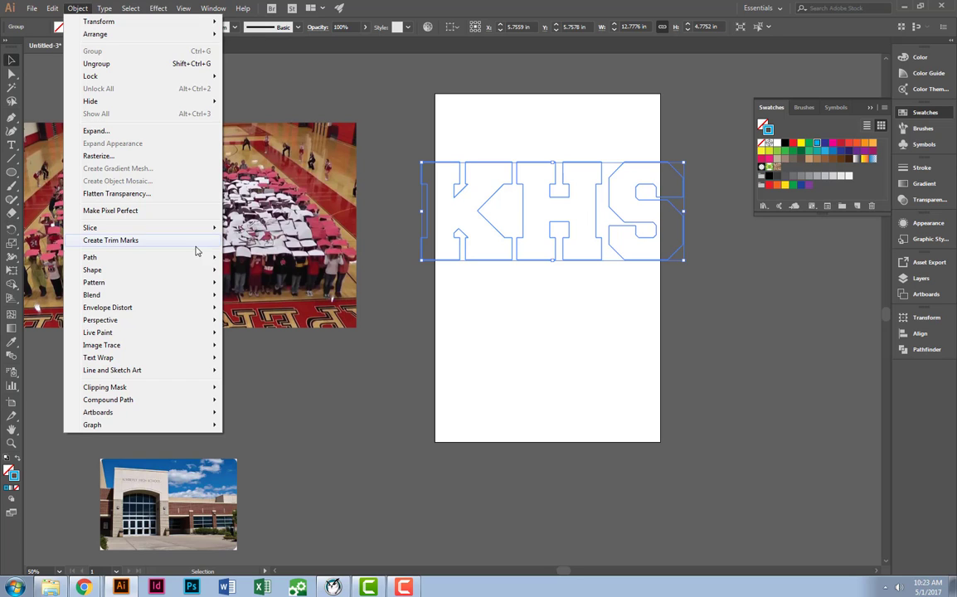
mouse_move(166, 257)
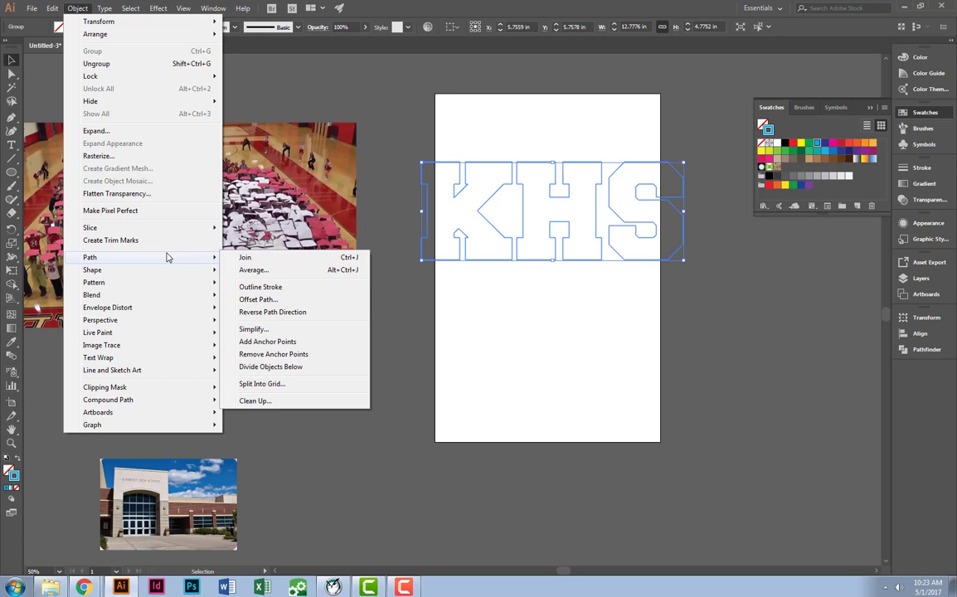
click(273, 302)
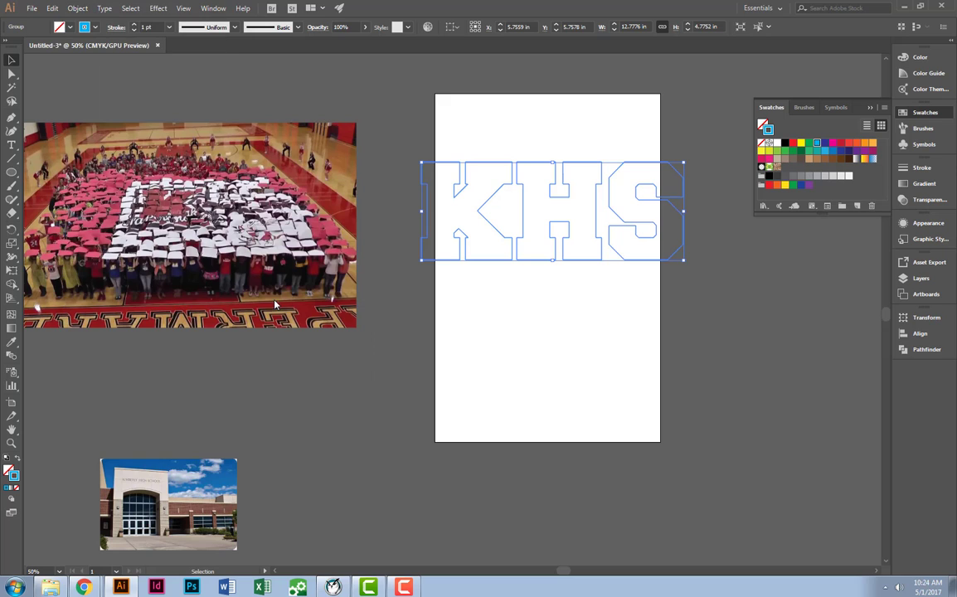
drag(954, 196, 529, 293)
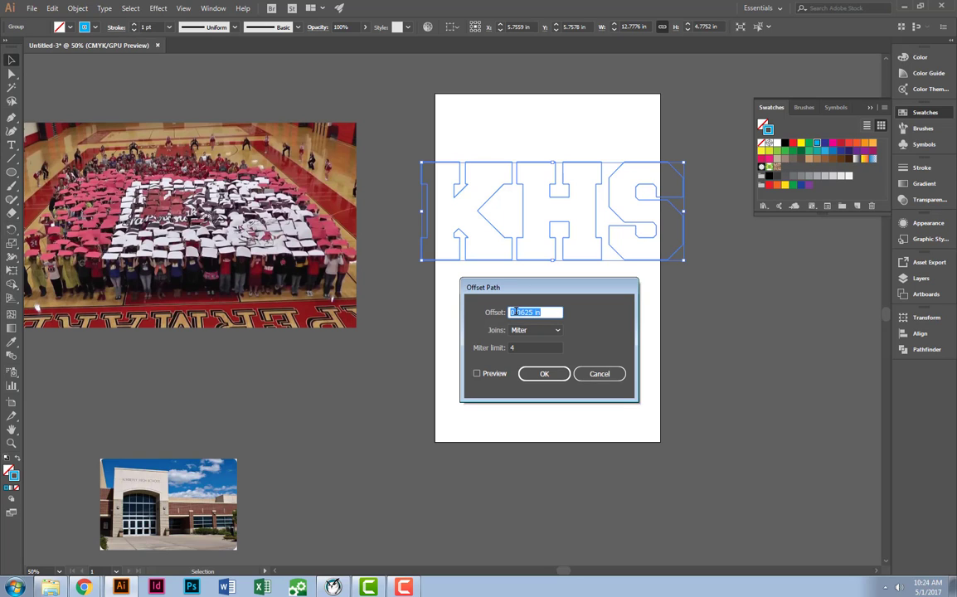
click(477, 374)
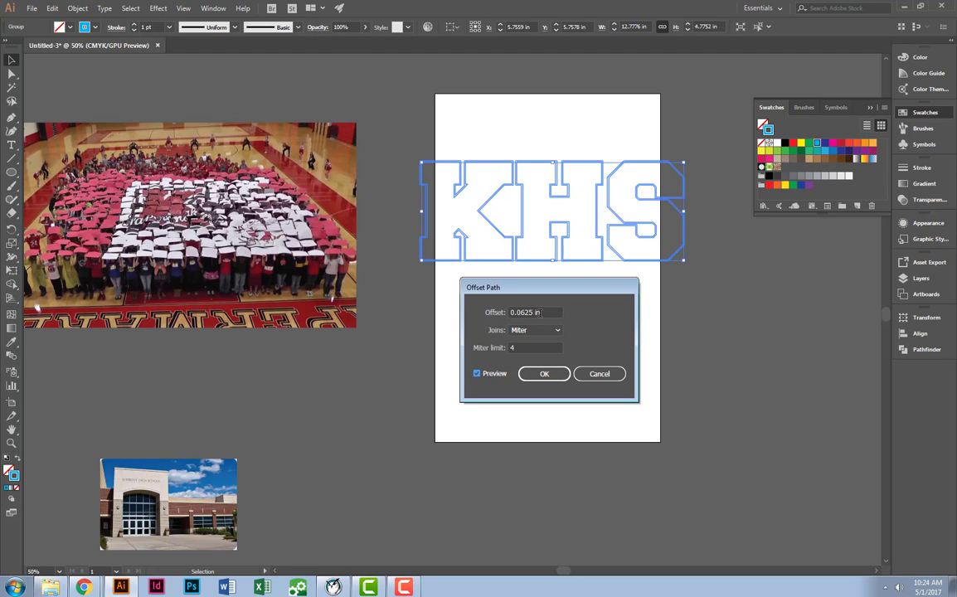
click(544, 375)
click(545, 375)
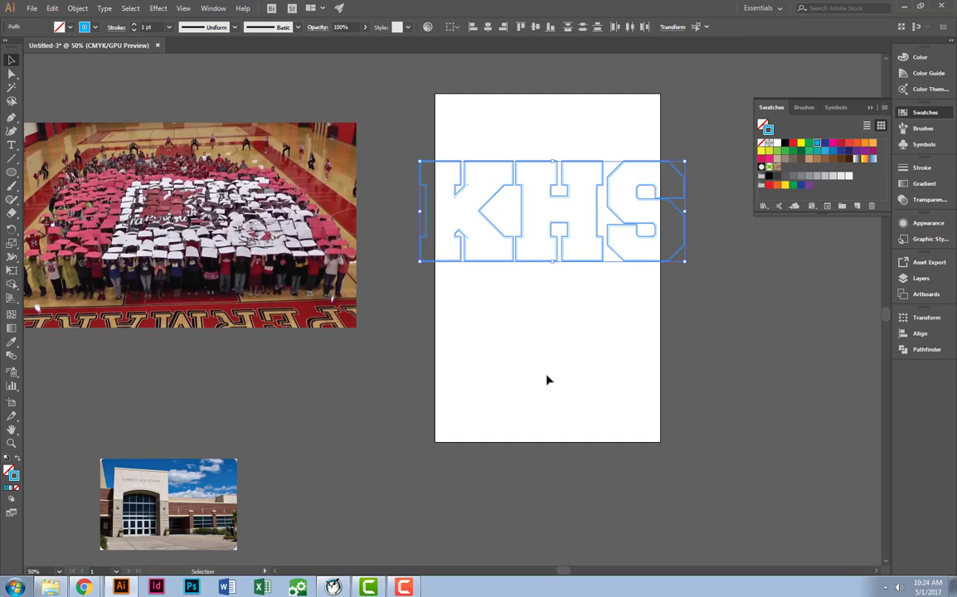
Ungroup the offset KHS lettering repeatedly until the letter outlines are separate objects.
click(651, 336)
click(640, 264)
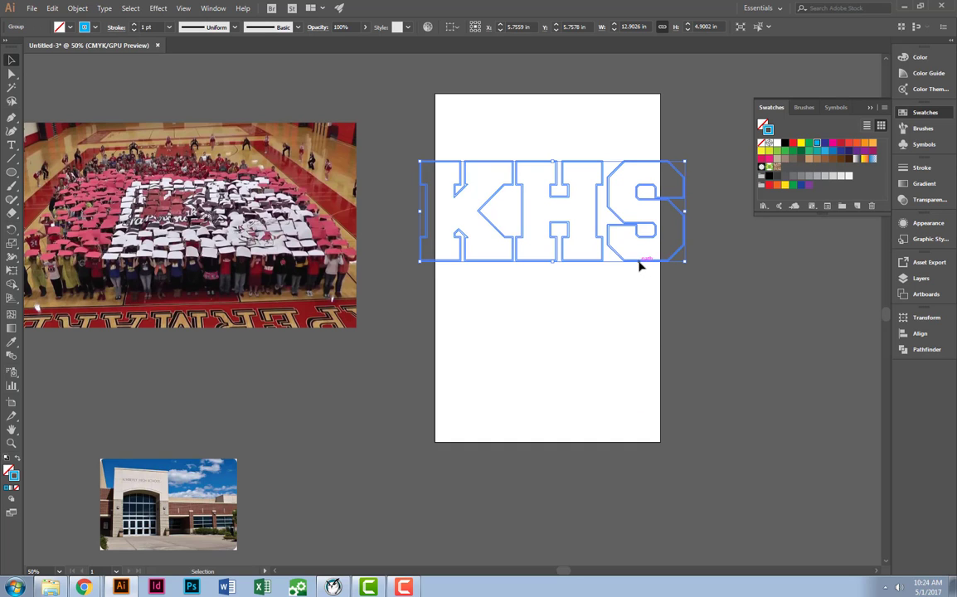
right_click(562, 207)
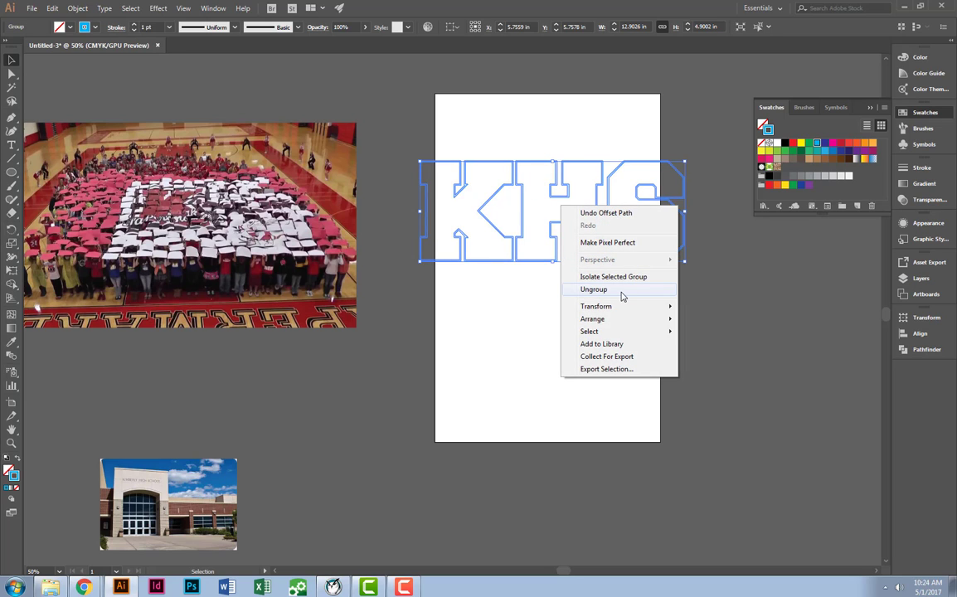
click(477, 310)
click(516, 249)
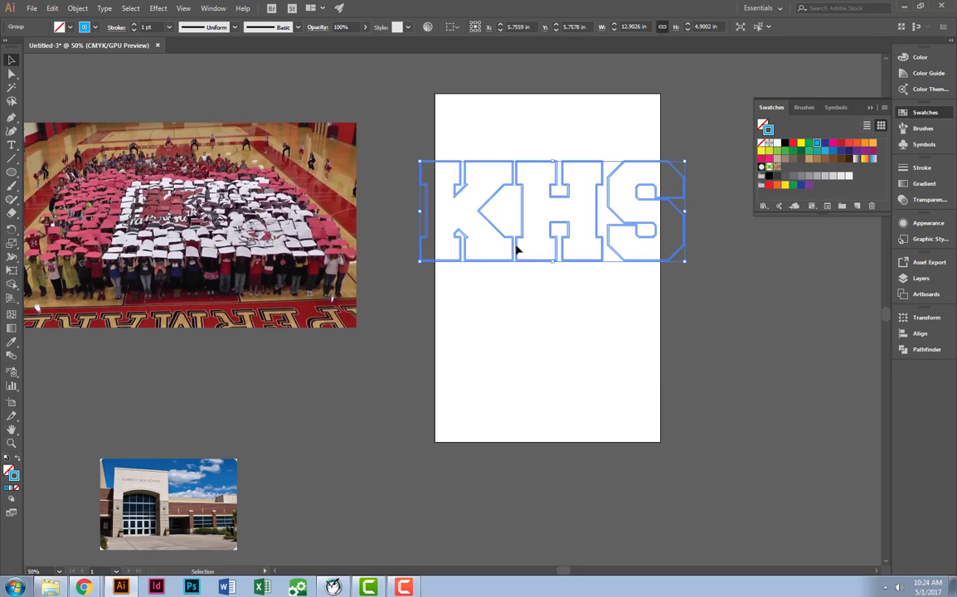
right_click(516, 246)
click(548, 331)
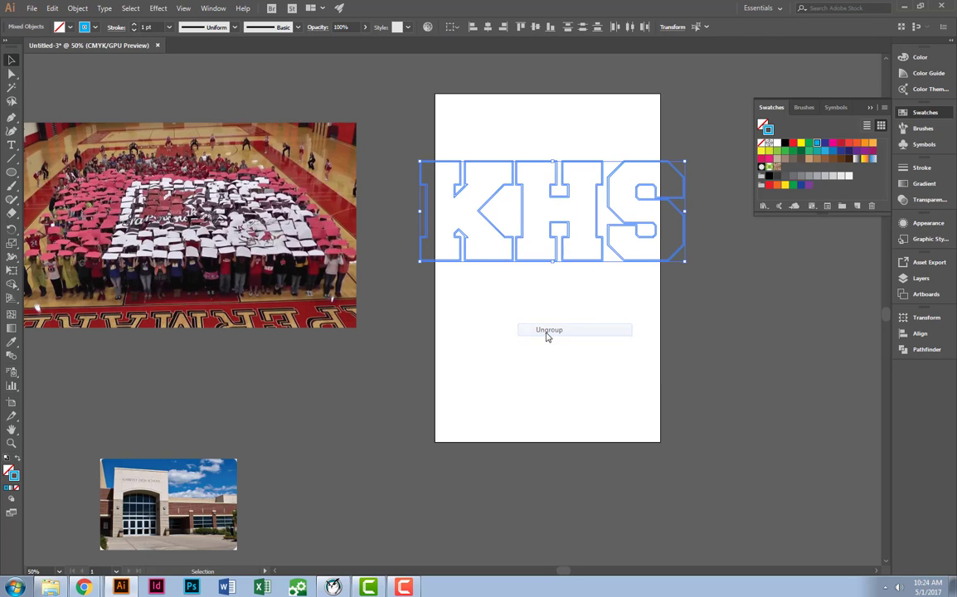
Check up close that the H's outer offset outline and inner original outline can be selected separately.
click(539, 280)
click(543, 261)
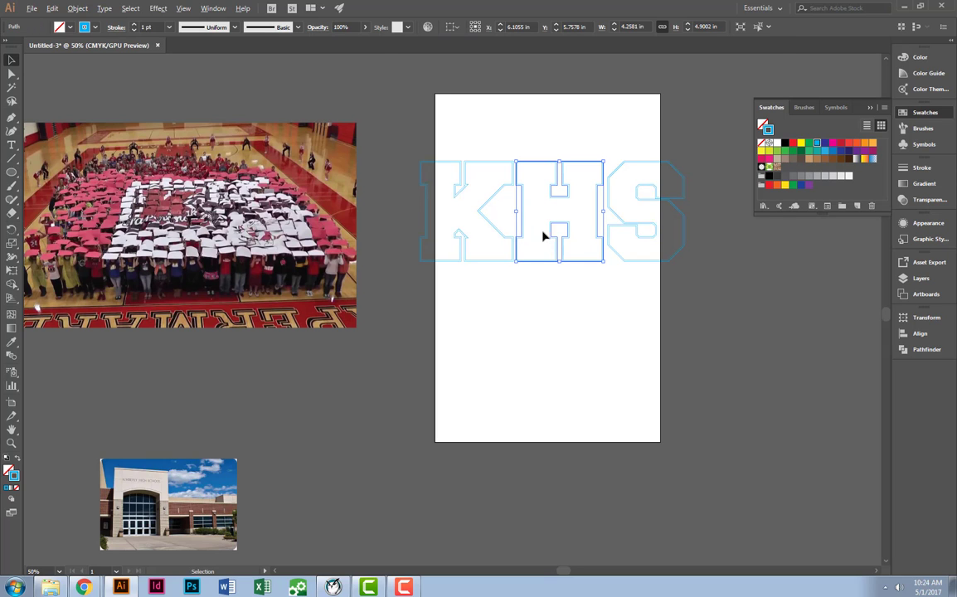
scroll(531, 233, up, 5)
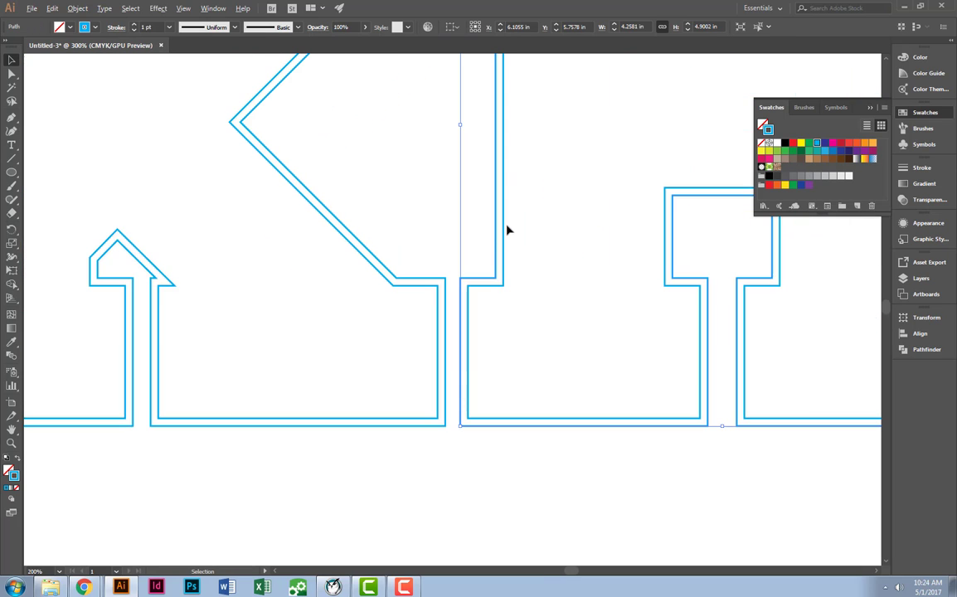
click(487, 286)
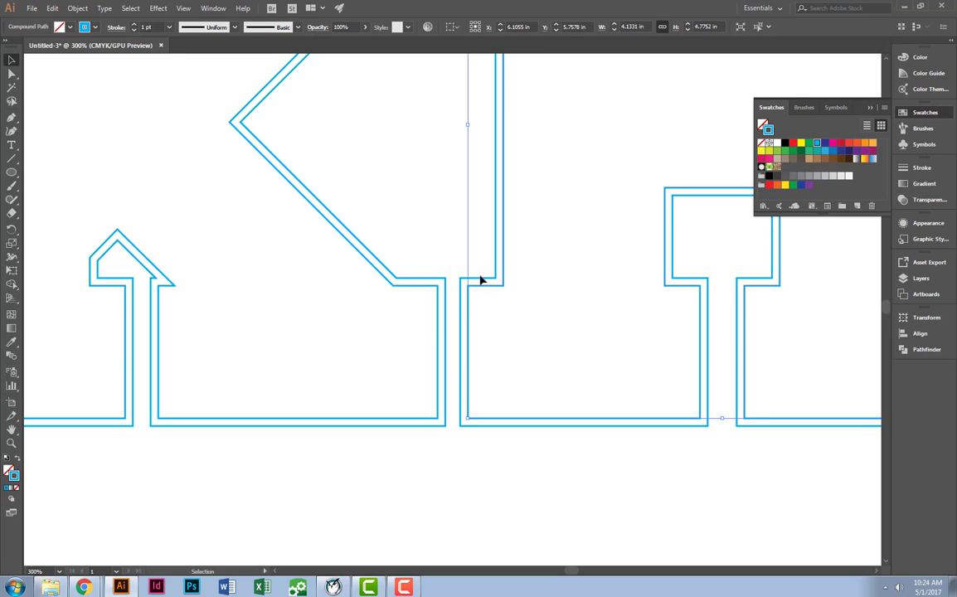
scroll(496, 284, down, 5)
click(494, 363)
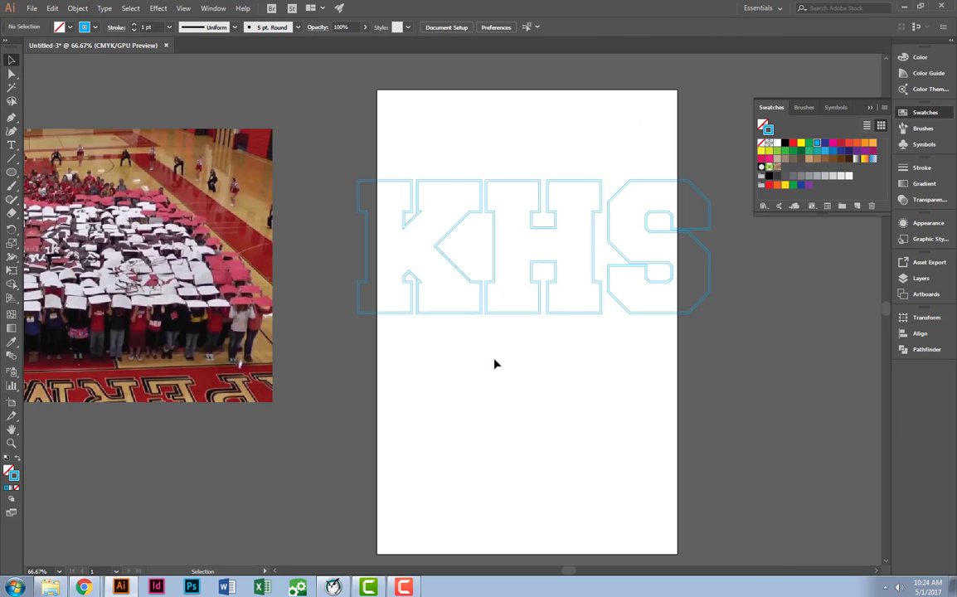
Move the gym crowd photo behind the K outlines and align it so it covers the letter's full height and width.
scroll(382, 274, down, 1)
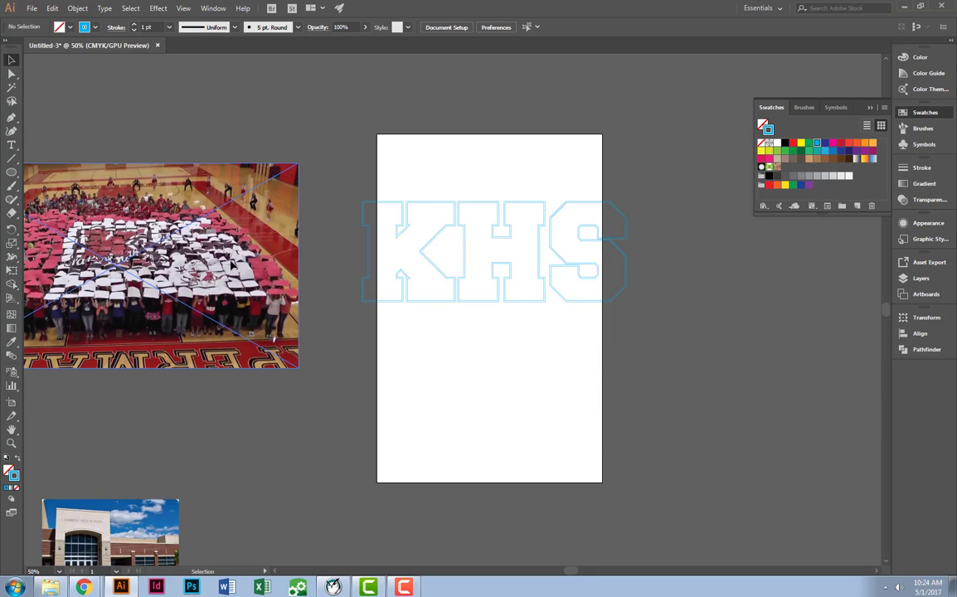
drag(230, 267, 515, 250)
drag(583, 148, 491, 198)
scroll(378, 261, up, 2)
scroll(380, 259, up, 2)
drag(427, 248, 362, 278)
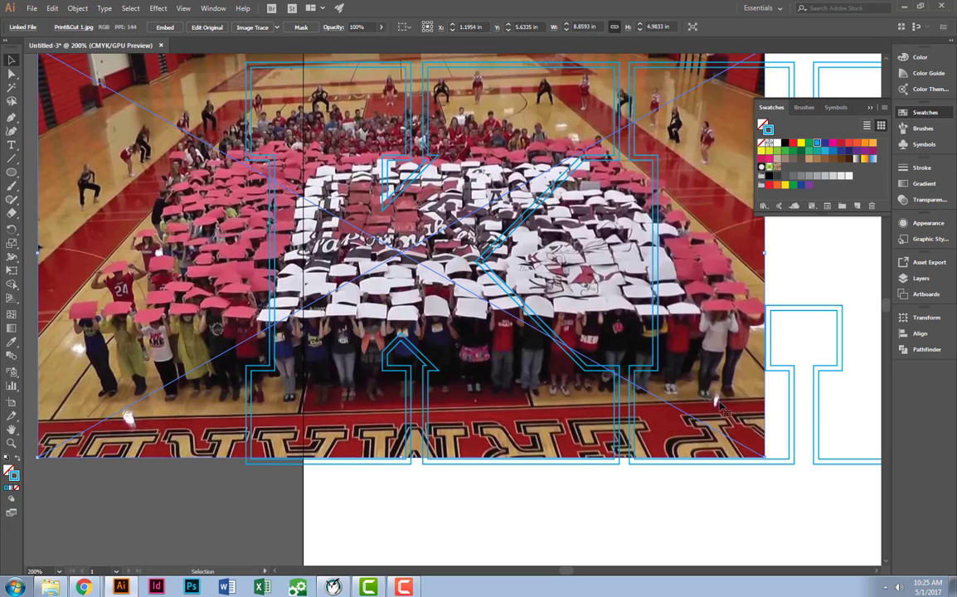
scroll(635, 369, up, 1)
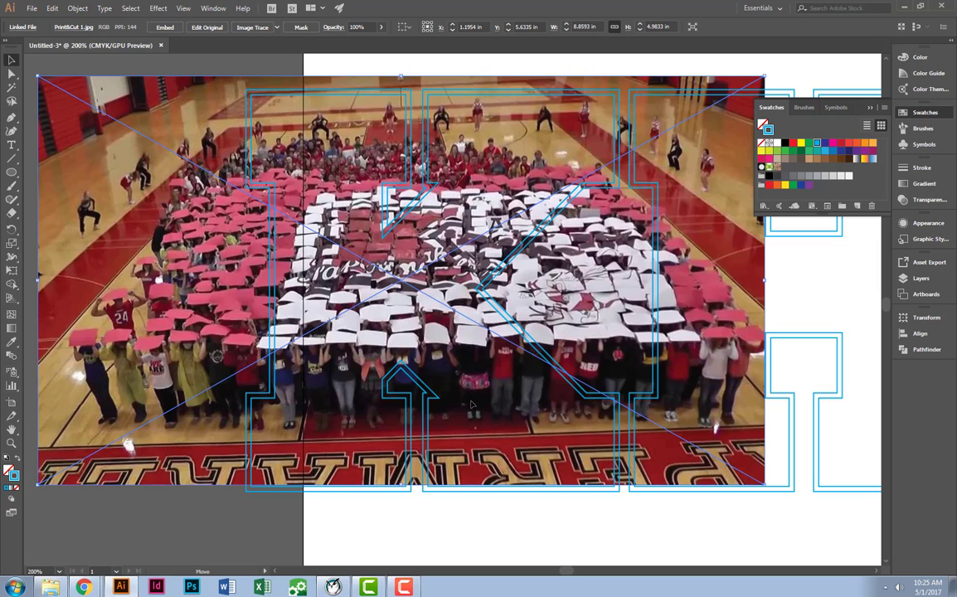
drag(472, 404, 506, 412)
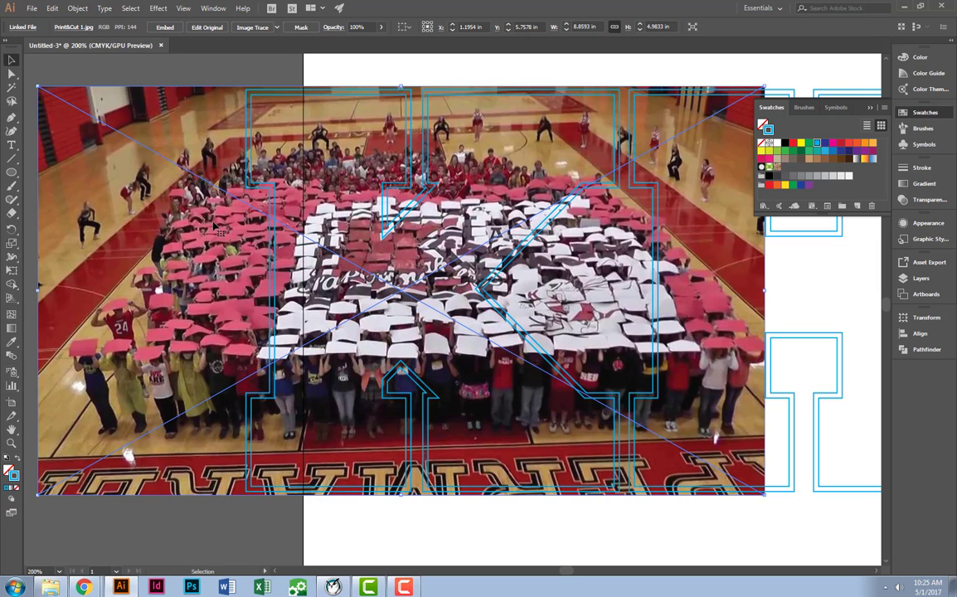
Make a clipping mask that trims the gym crowd photo to the K's outer offset outline.
shift+click(248, 175)
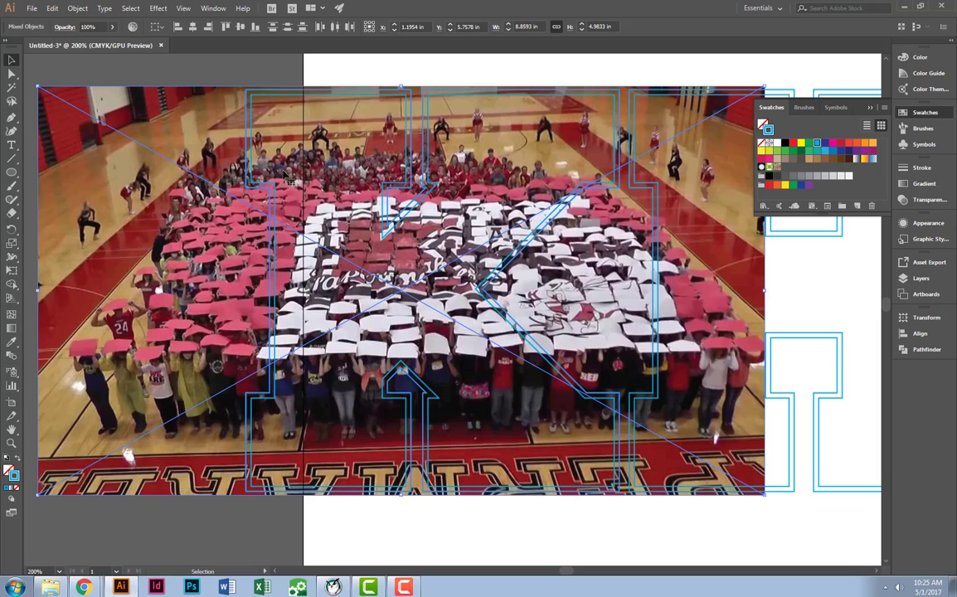
right_click(284, 171)
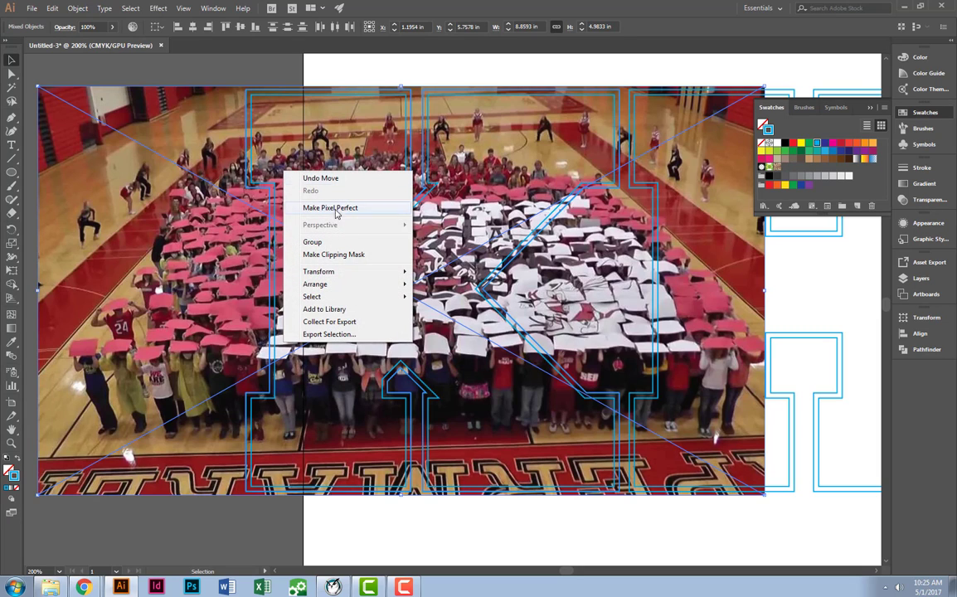
click(352, 254)
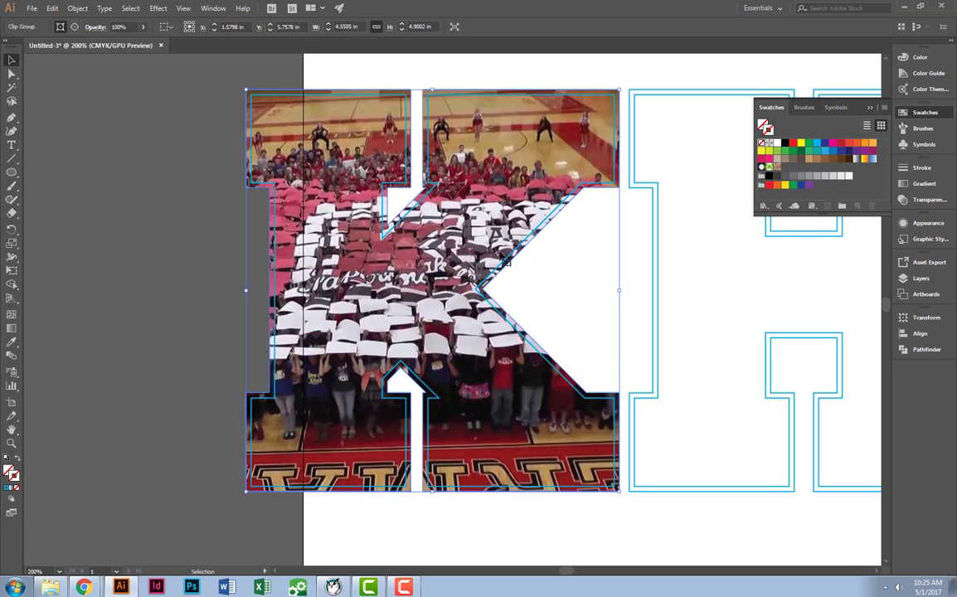
click(541, 261)
Move the school building photo over the H and enlarge it to about 8.12 by 5.41 in, covering the whole letter.
drag(566, 250, 273, 194)
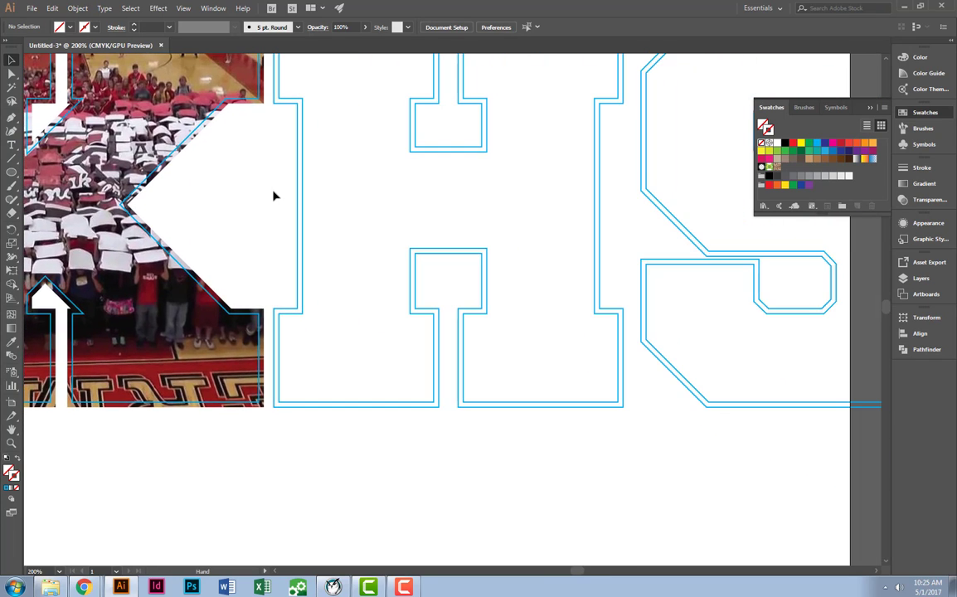
scroll(273, 194, down, 4)
drag(289, 321, 675, 361)
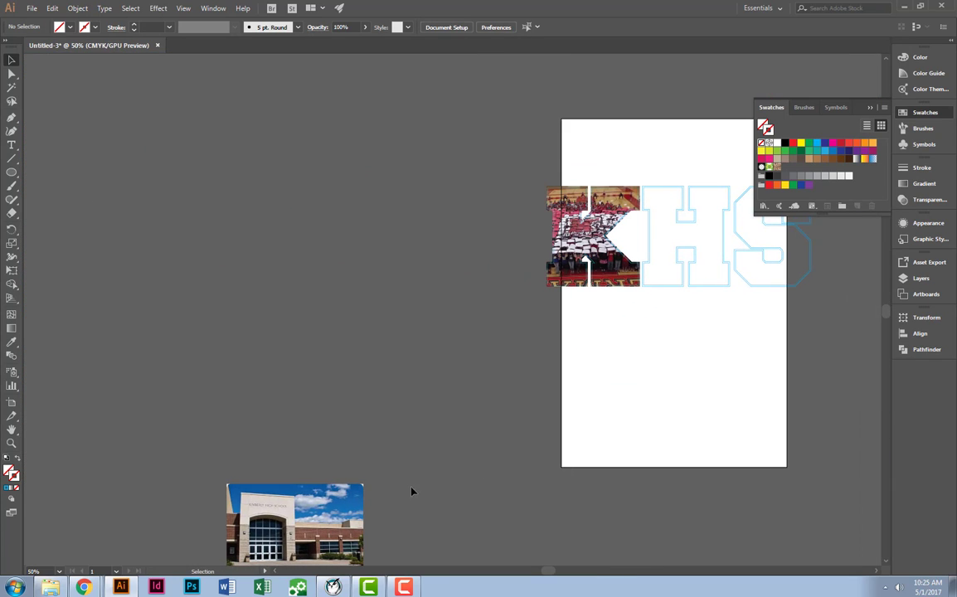
drag(274, 498, 776, 226)
drag(700, 199, 689, 193)
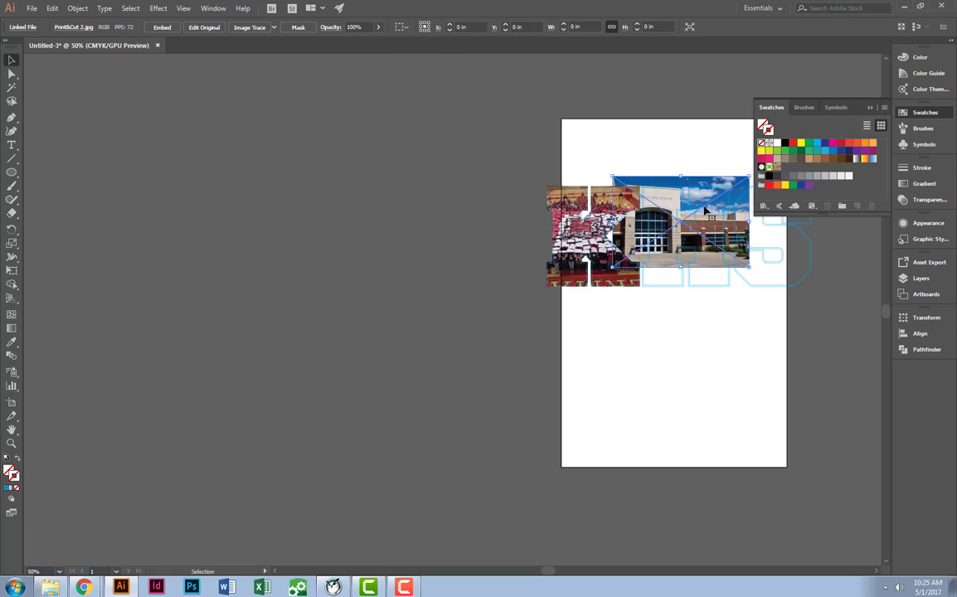
scroll(701, 235, up, 3)
drag(700, 236, 468, 349)
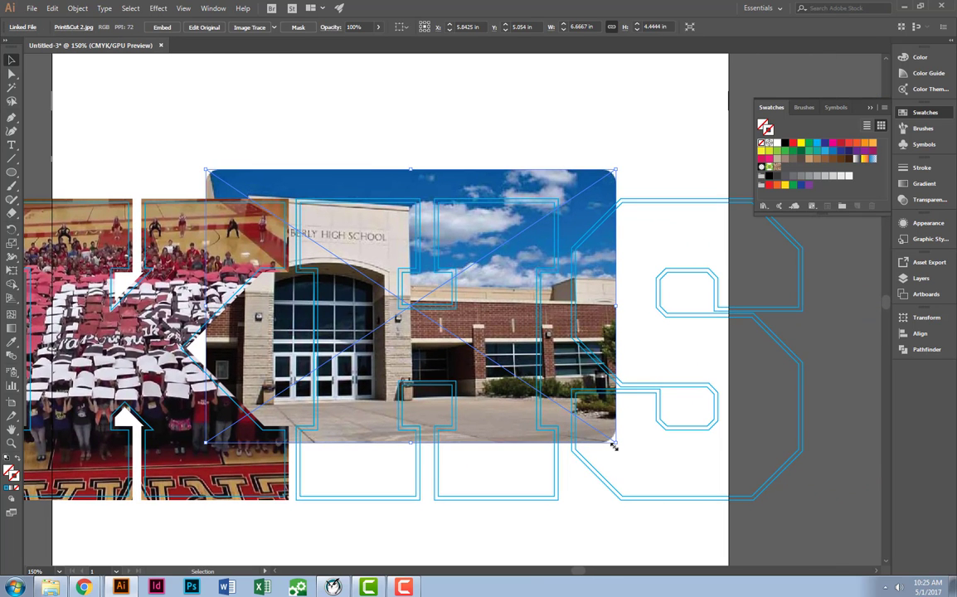
drag(616, 443, 705, 547)
mouse_move(501, 418)
mouse_down()
mouse_move(529, 426)
mouse_move(552, 418)
mouse_move(505, 418)
mouse_move(516, 417)
mouse_up()
key(ctrl+z)
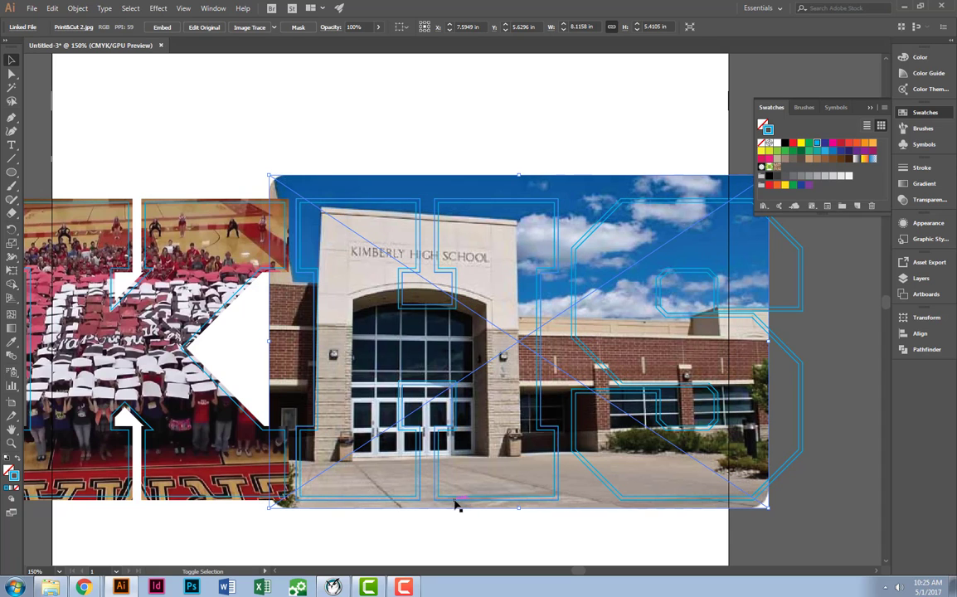
Make a clipping mask that trims the school building photo to the H's outer offset outline.
shift+click(456, 506)
right_click(528, 446)
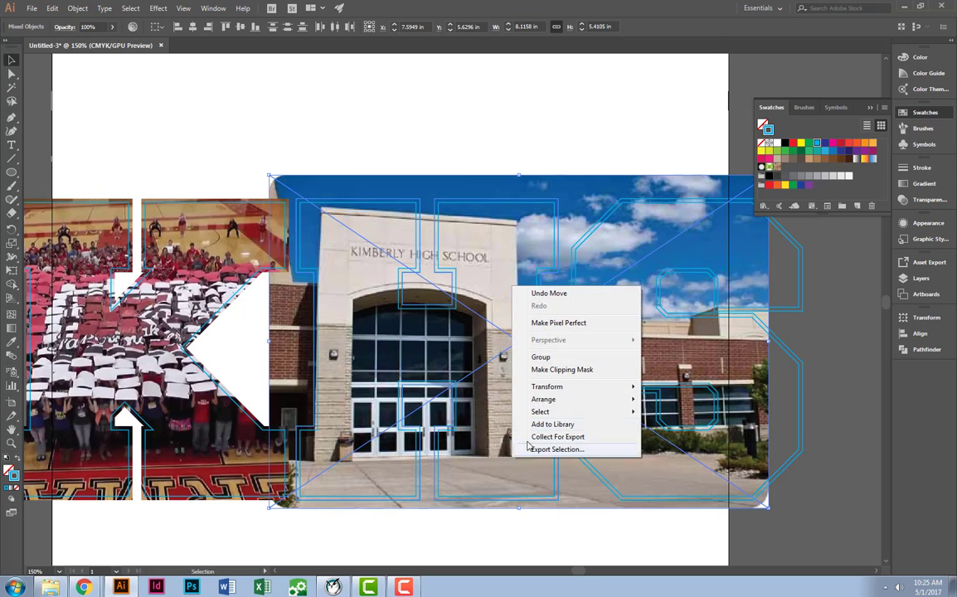
click(581, 370)
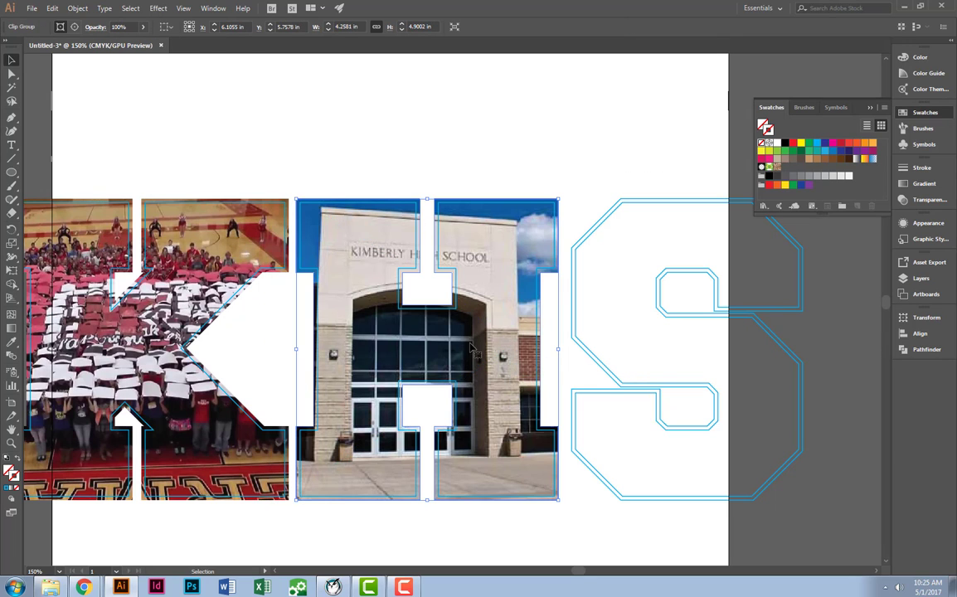
Move the football field photo over the S, enlarge it to about 8.80 by 6.09 in and align it to cover the letter.
scroll(555, 350, down, 3)
drag(772, 457, 481, 383)
scroll(481, 383, down, 2)
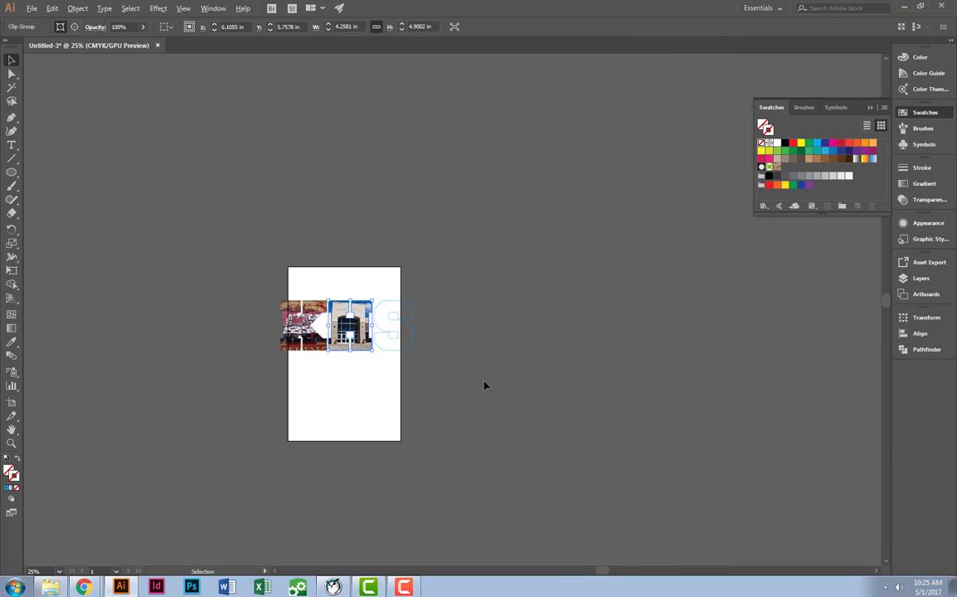
drag(239, 448, 452, 234)
drag(565, 380, 631, 131)
scroll(631, 131, up, 5)
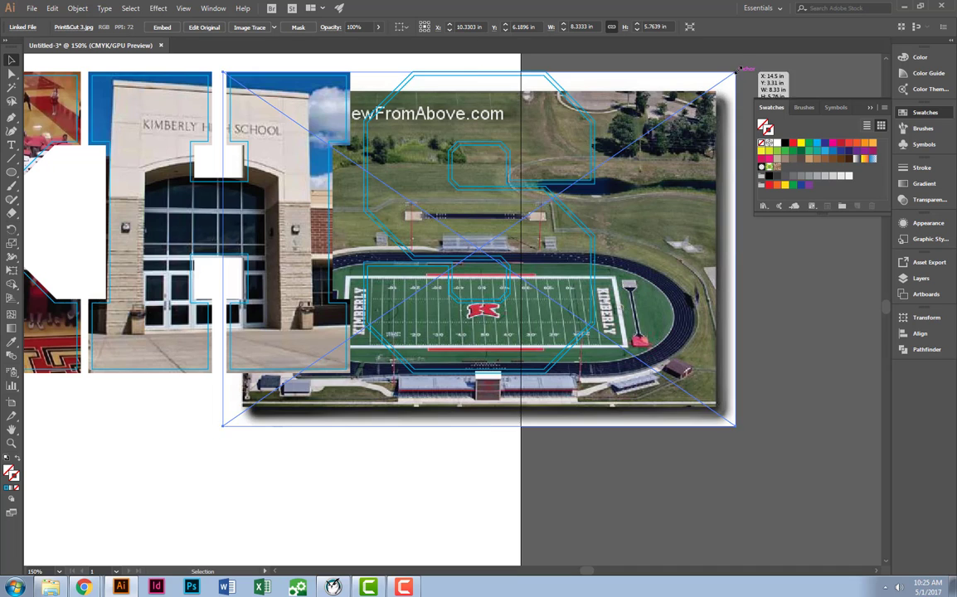
drag(738, 69, 848, 310)
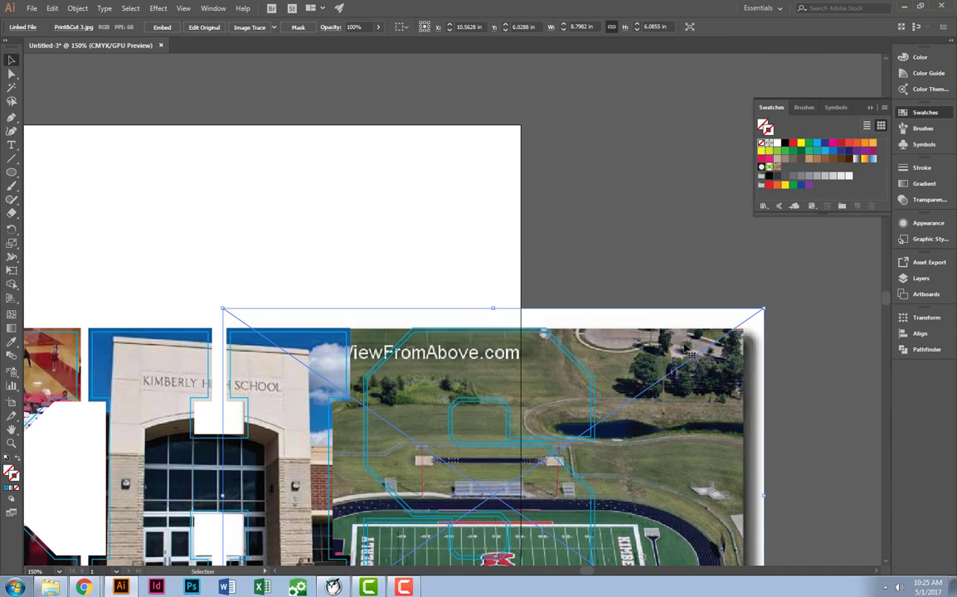
scroll(685, 349, down, 3)
drag(543, 448, 507, 460)
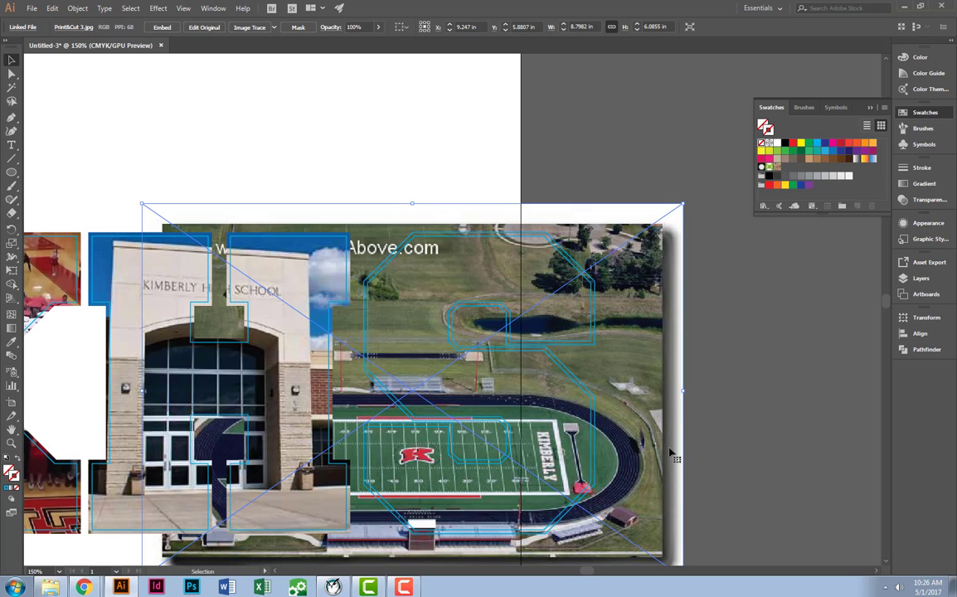
Make a clipping mask that trims the football field photo to the S's outer offset outline and deselect it.
shift+click(543, 398)
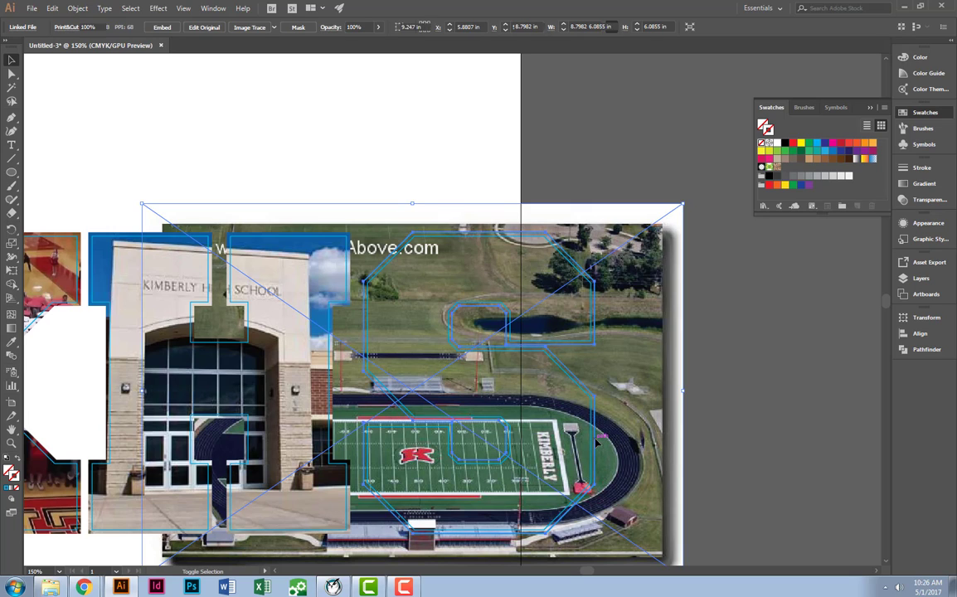
right_click(615, 442)
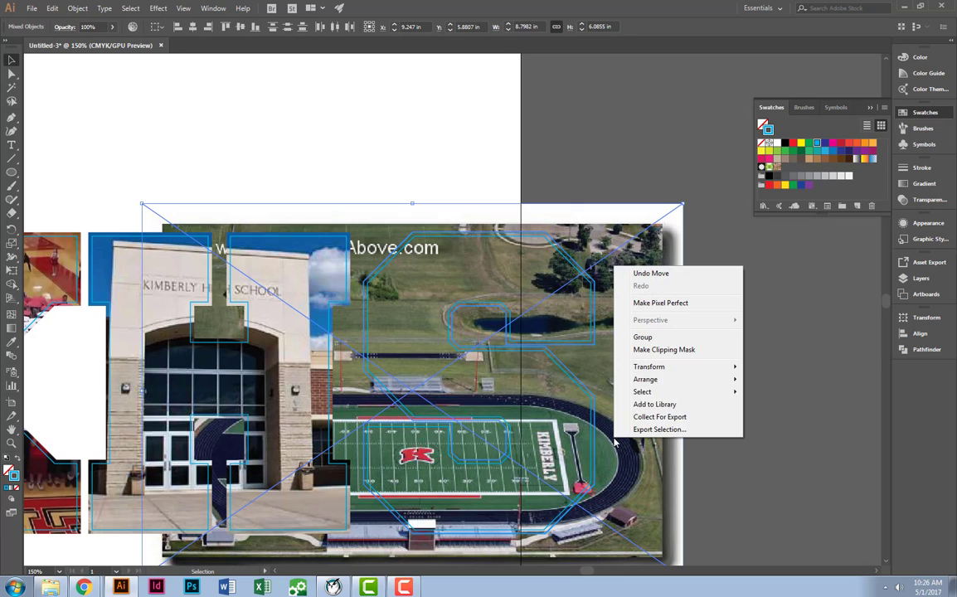
click(668, 350)
click(672, 357)
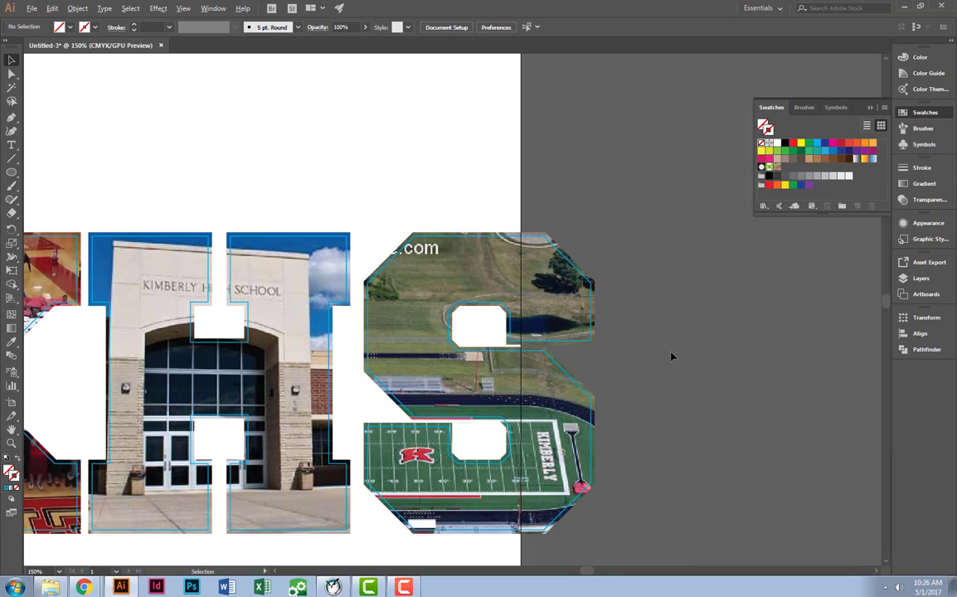
Add a new layer above Layer 1 and name it Cut.
key(ctrl+minus)
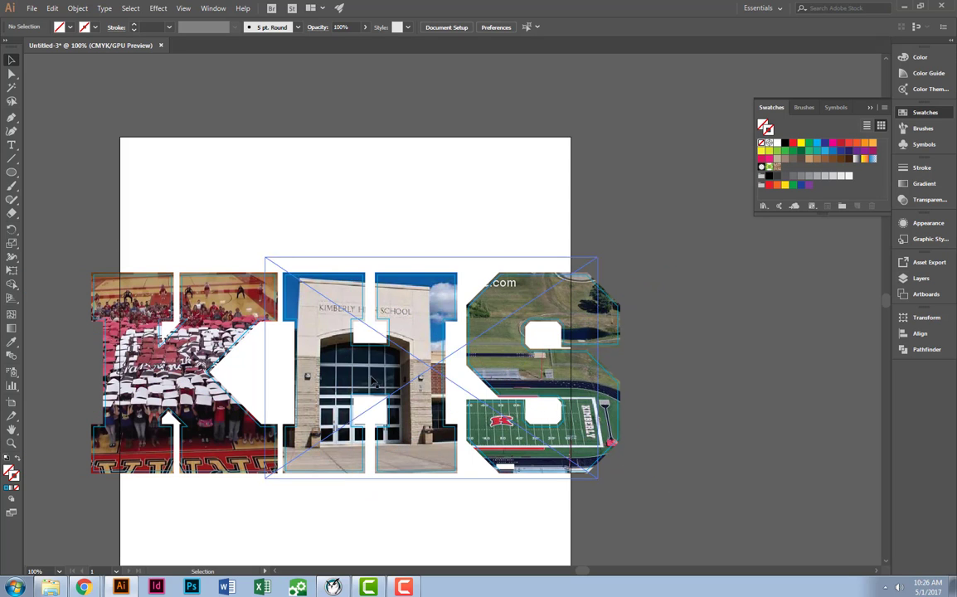
scroll(581, 323, up, 2)
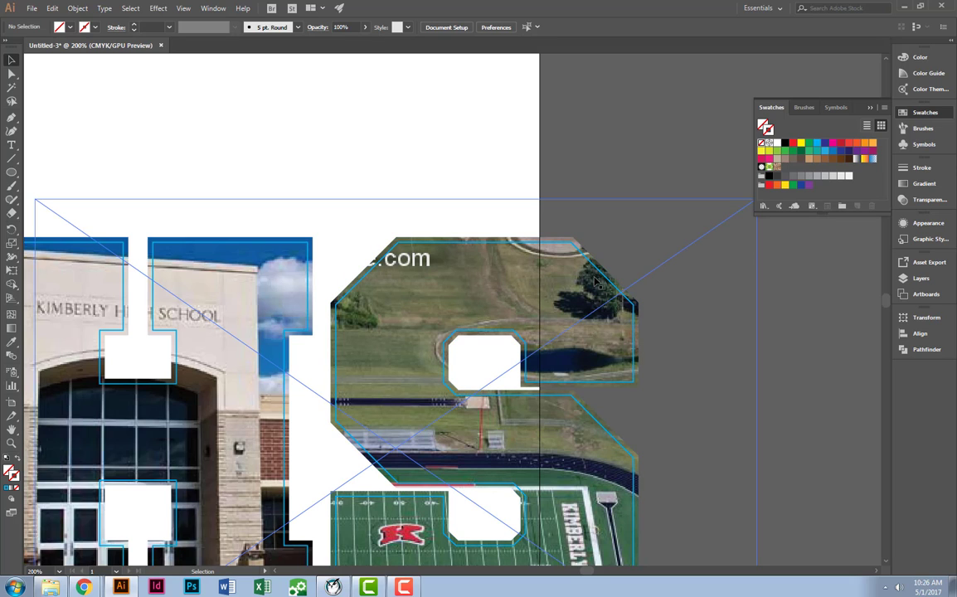
scroll(546, 247, down, 3)
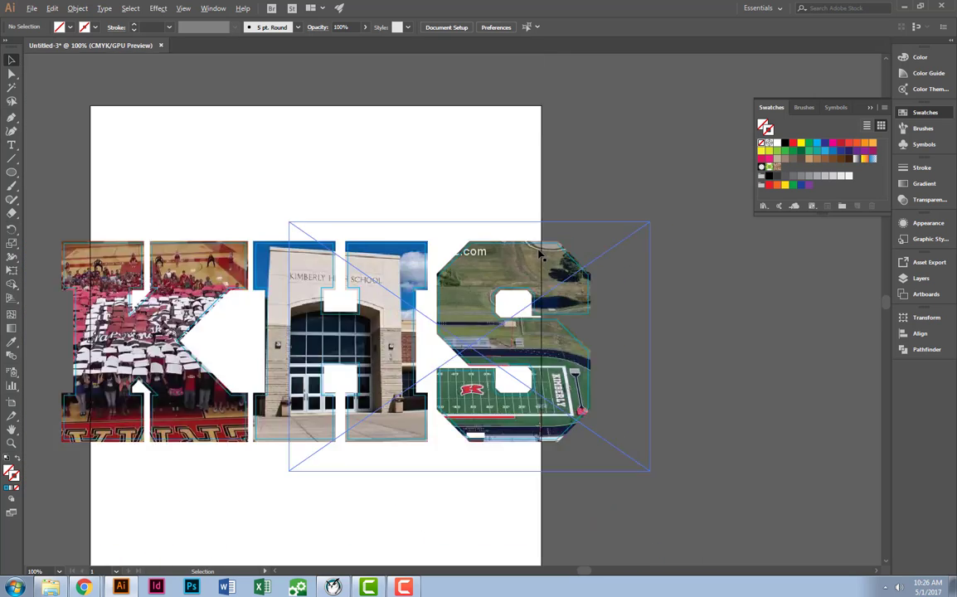
drag(539, 274, 656, 293)
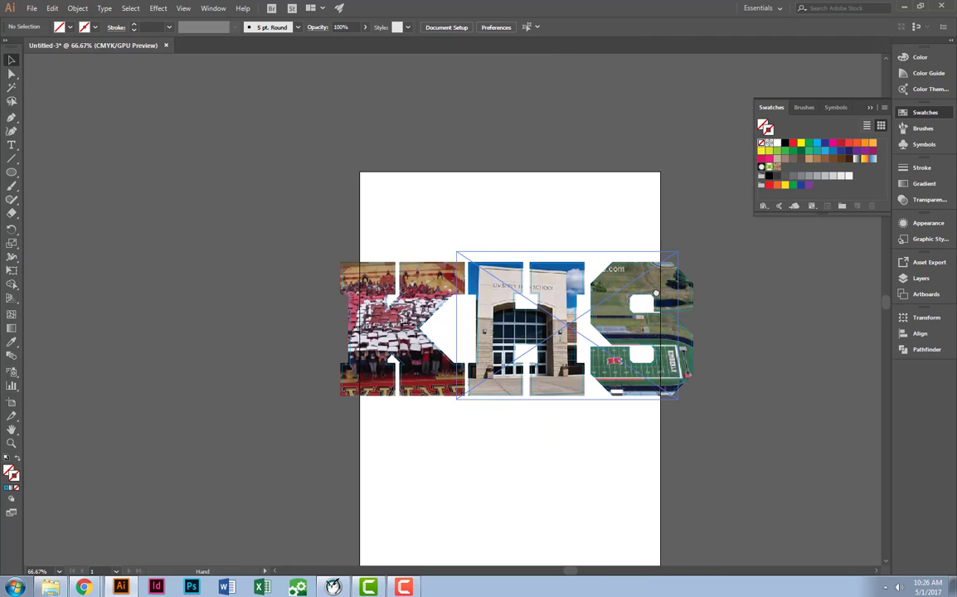
click(921, 279)
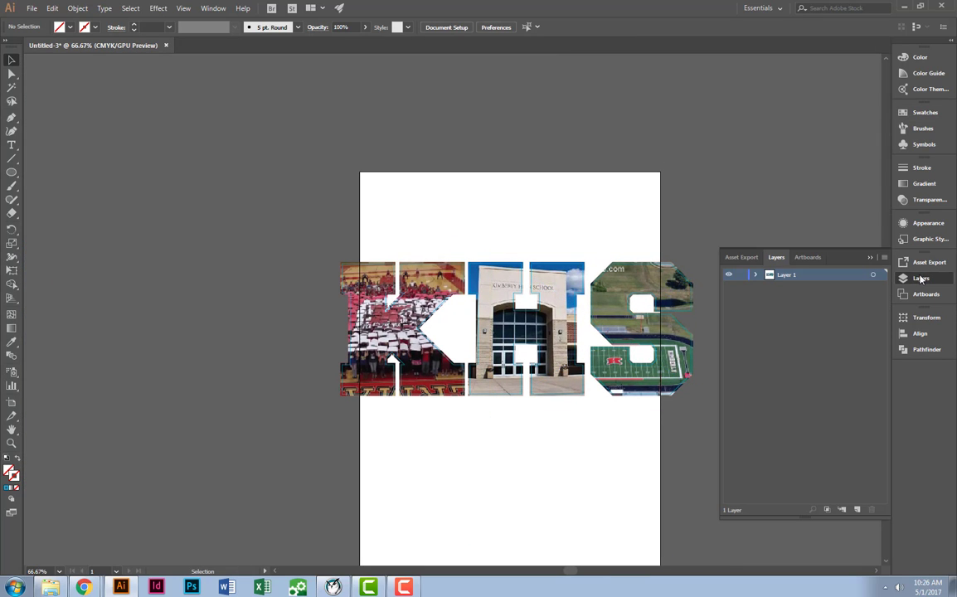
click(753, 276)
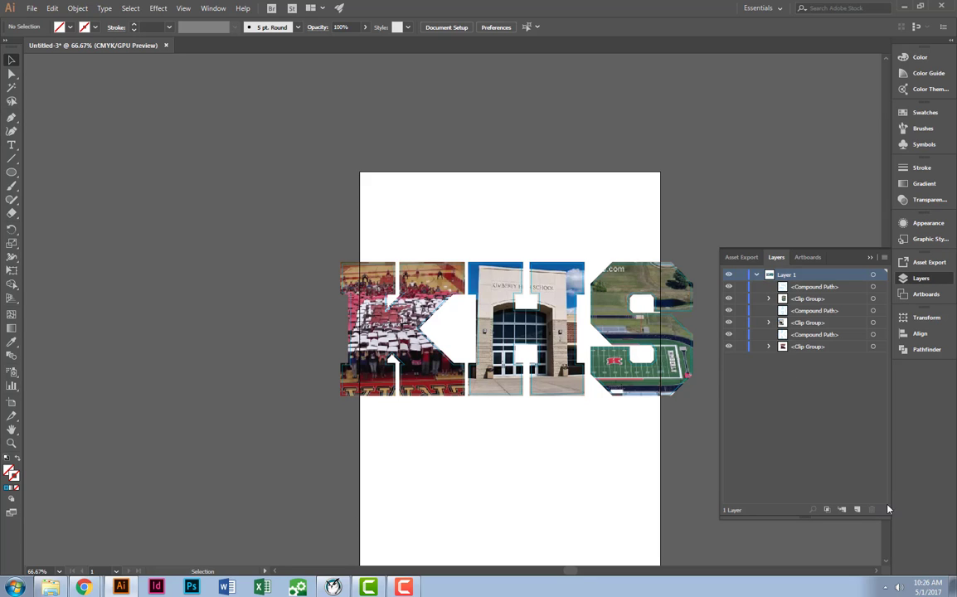
click(857, 510)
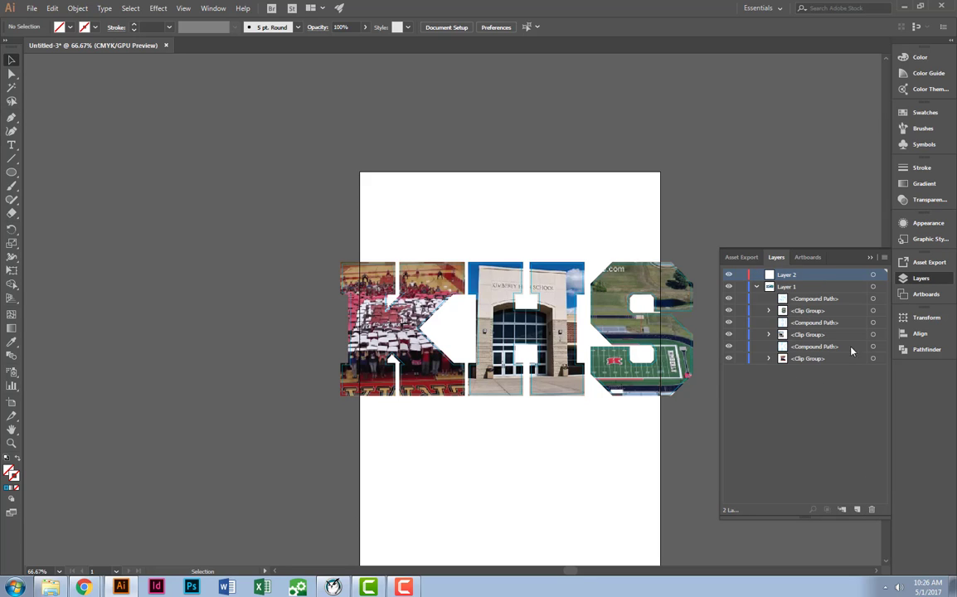
double_click(787, 276)
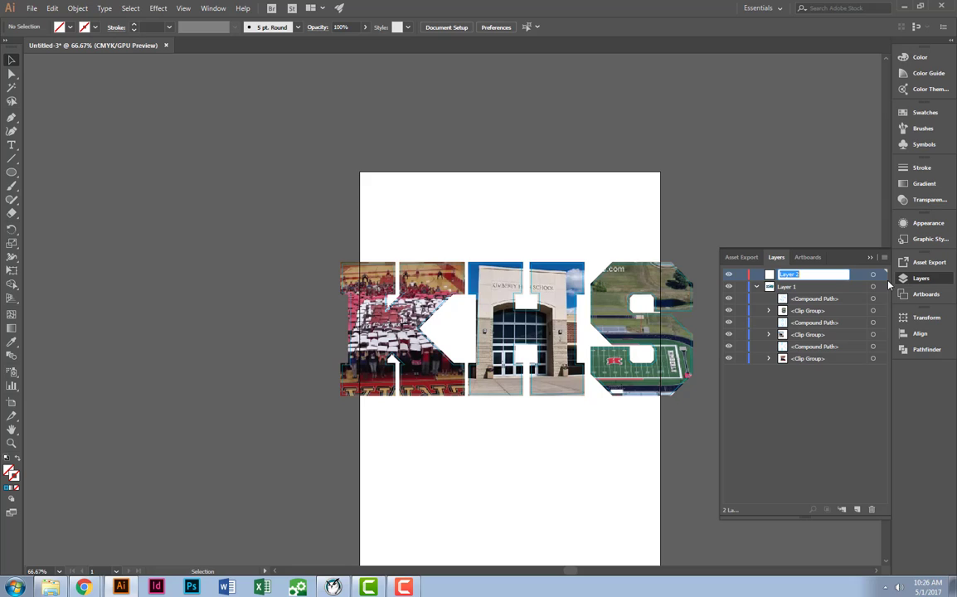
text(C)
key(ctrl)
key(ctrl)
key(ctrl)
key(ctrl)
Rename Layer 1, which holds the photo clip groups, as Print.
double_click(795, 288)
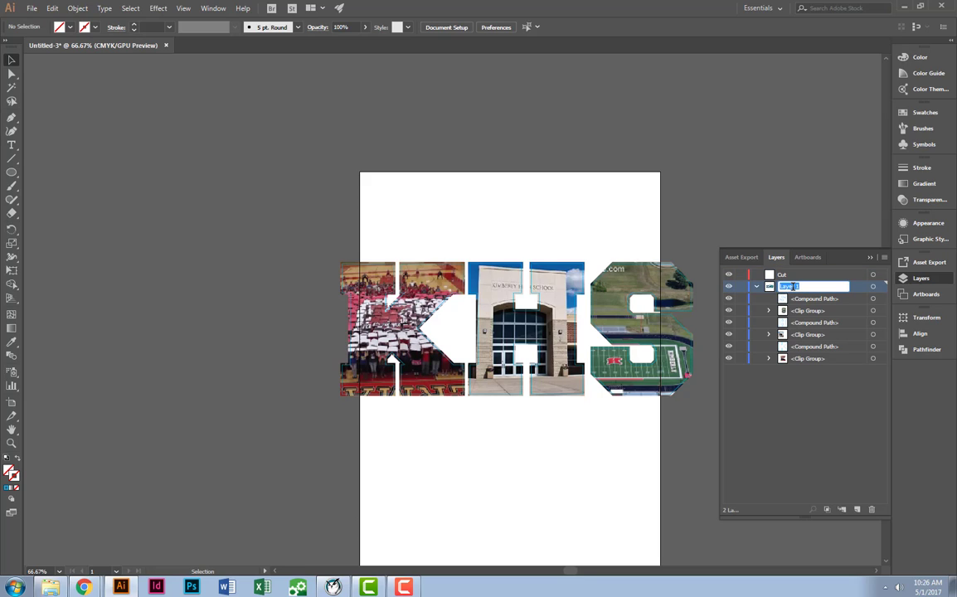
text(Print)
key(ctrl)
key(Return)
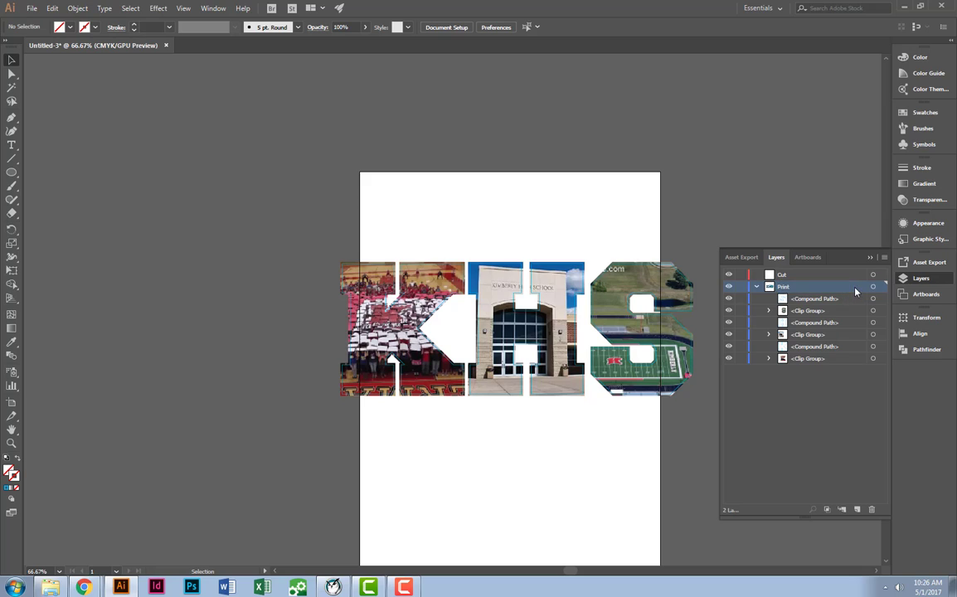
Move the three compound paths of the letter outlines from the Print layer into the Cut layer and expand that layer.
click(804, 301)
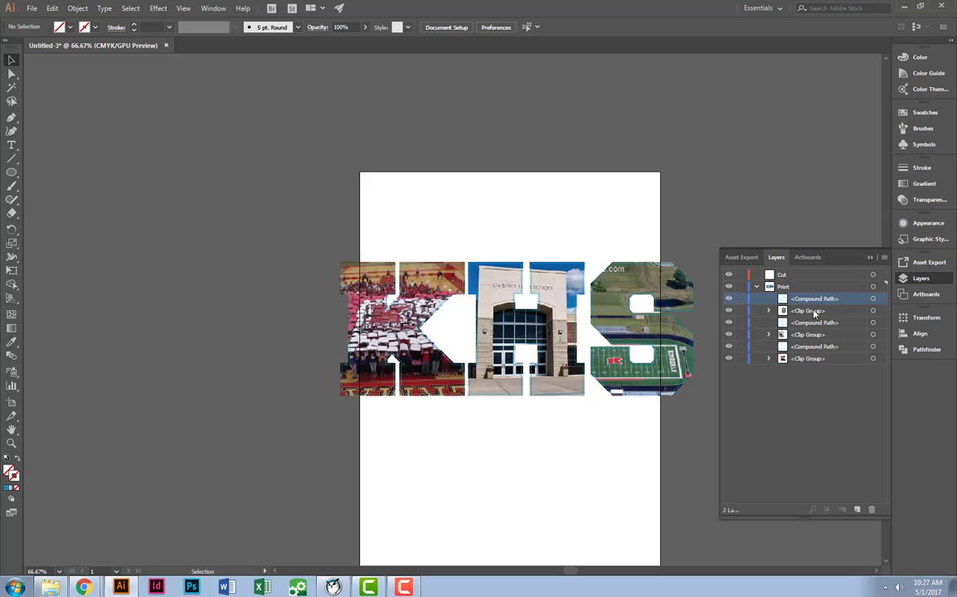
drag(820, 305, 808, 276)
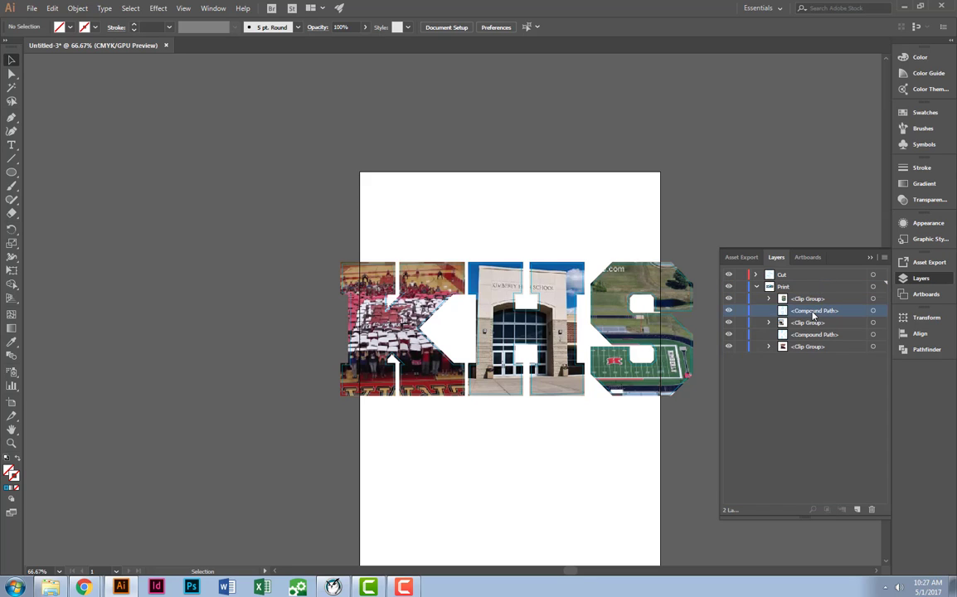
drag(815, 311, 811, 275)
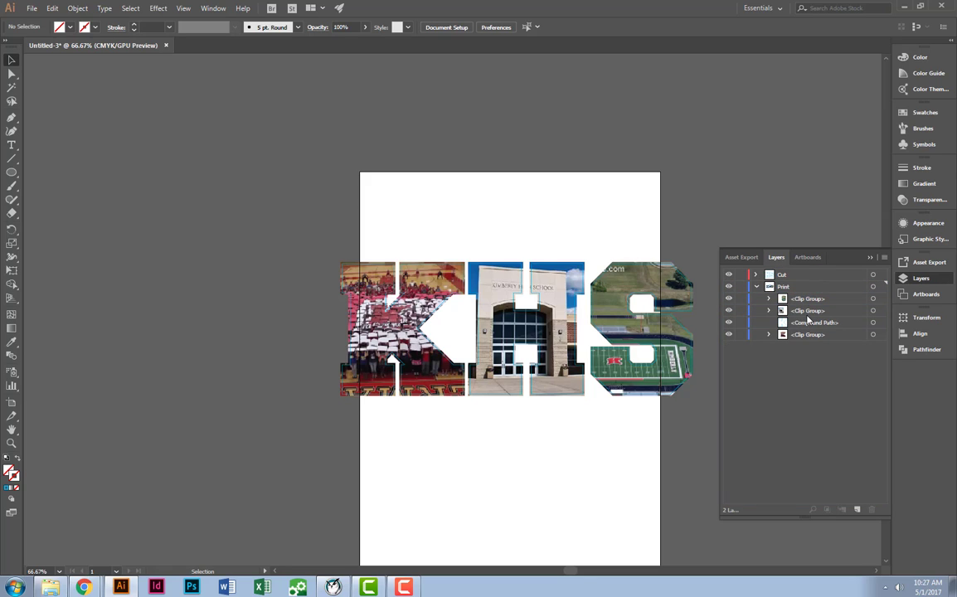
drag(805, 325, 807, 277)
click(755, 274)
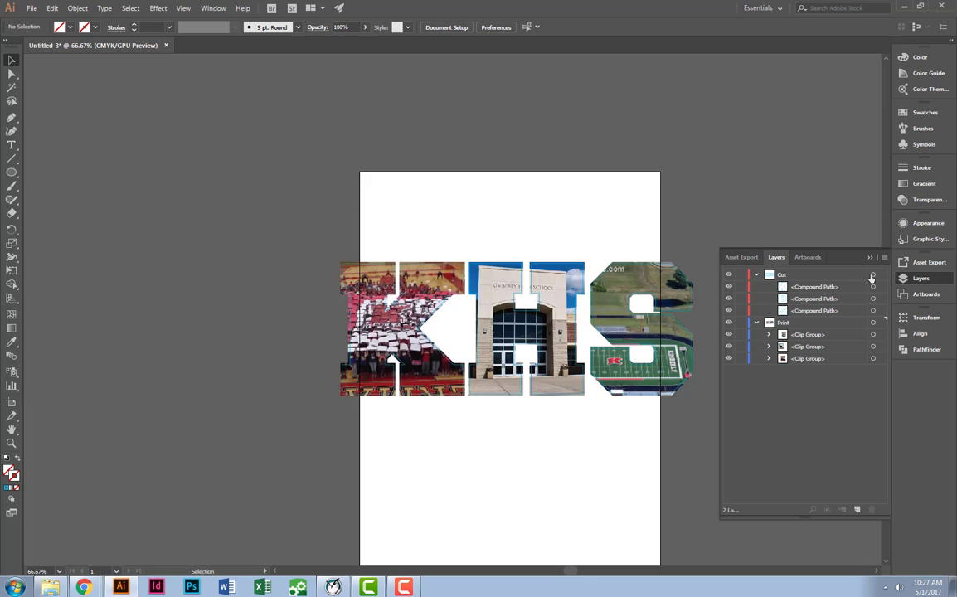
Select everything on the Cut layer, set its stroke to None and deselect it.
click(872, 276)
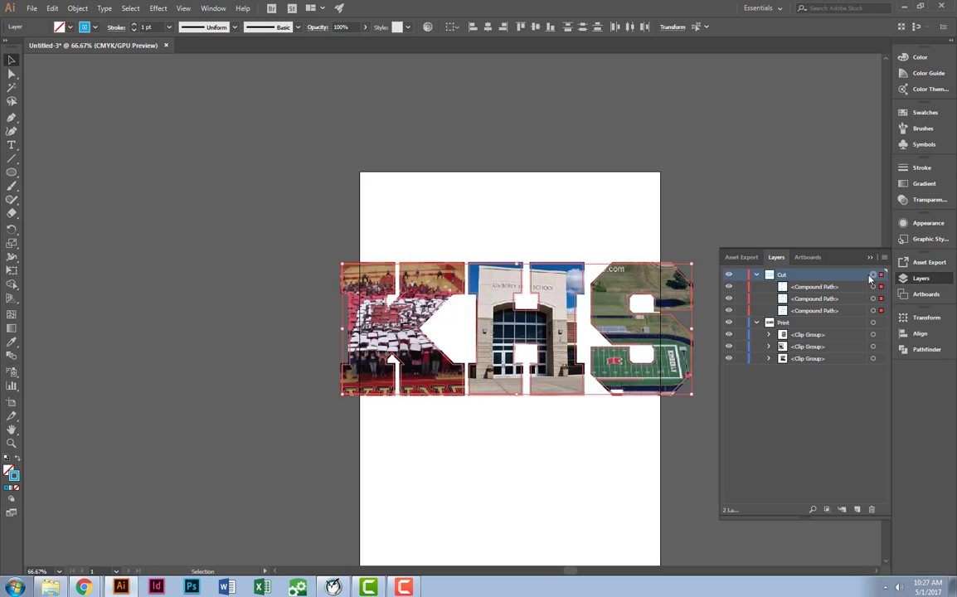
click(921, 115)
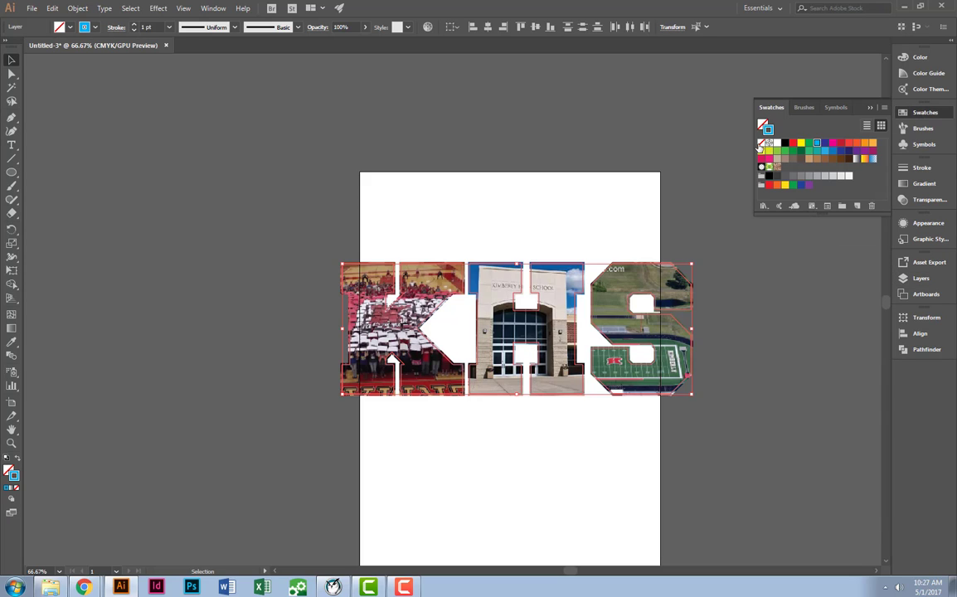
key(slash)
click(735, 242)
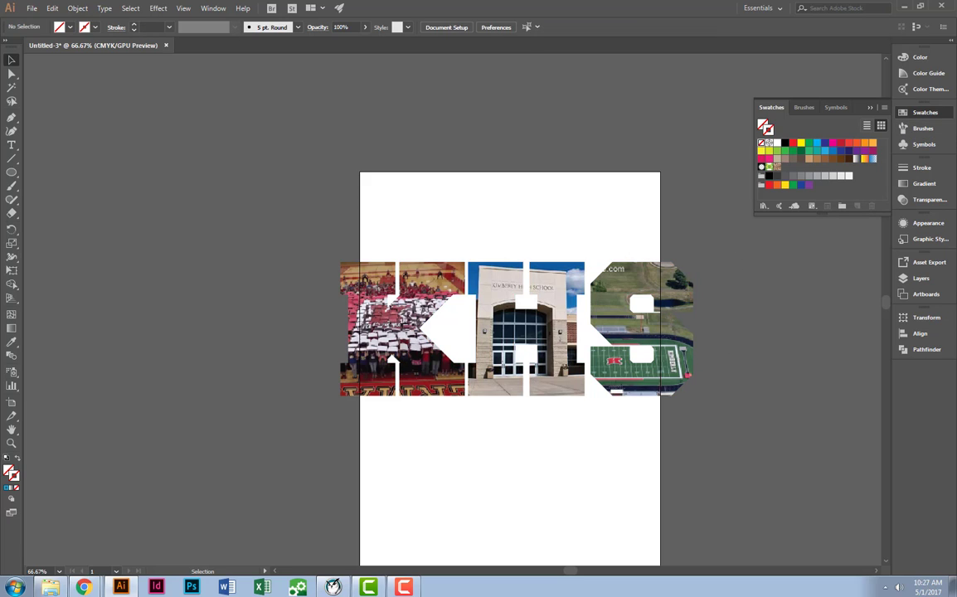
click(870, 108)
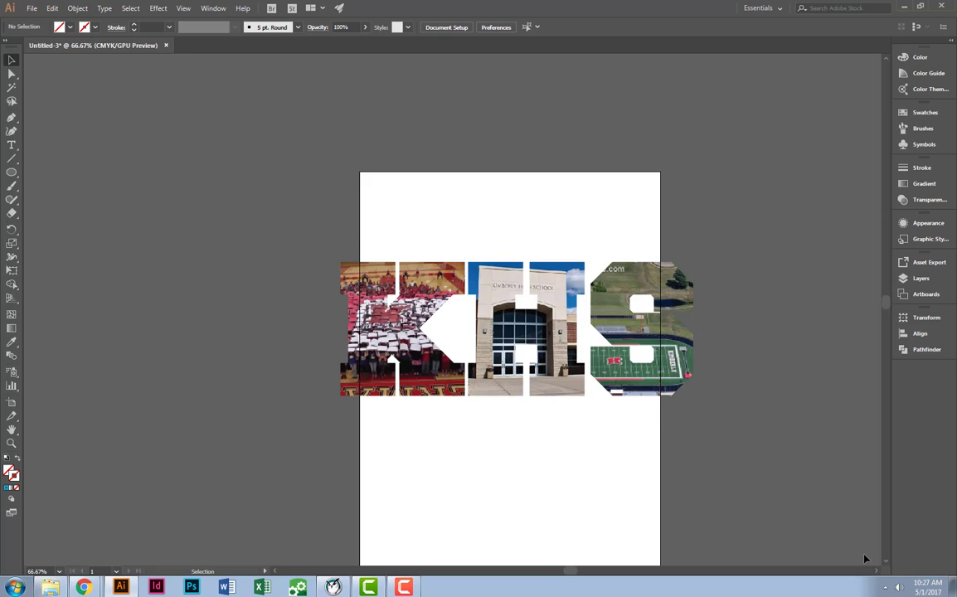
Show the rulers and scale the whole KHS lettering down proportionally so it fits inside the artboard's width with side margins.
key(ctrl+r)
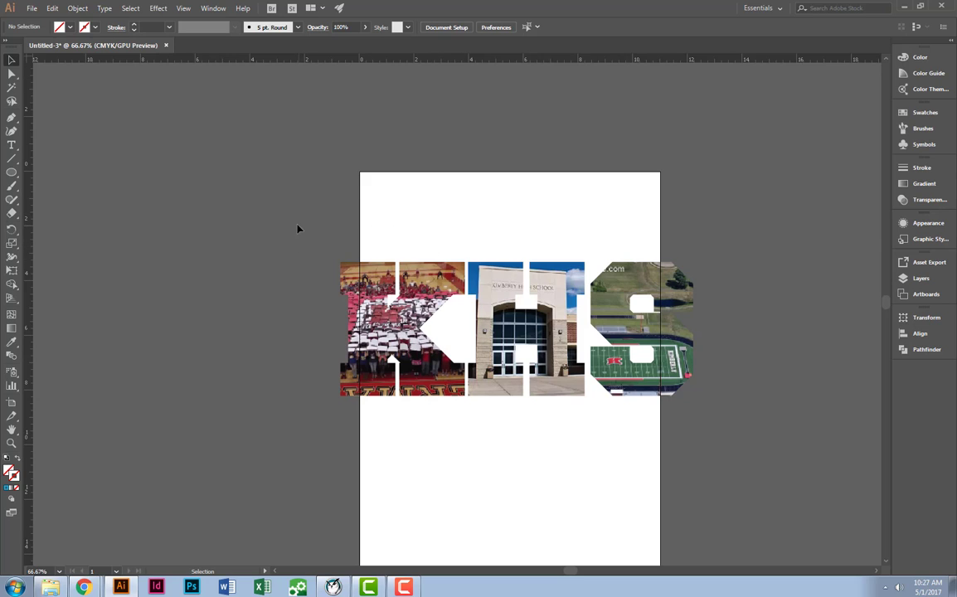
drag(298, 229, 603, 362)
drag(460, 309, 503, 309)
click(768, 241)
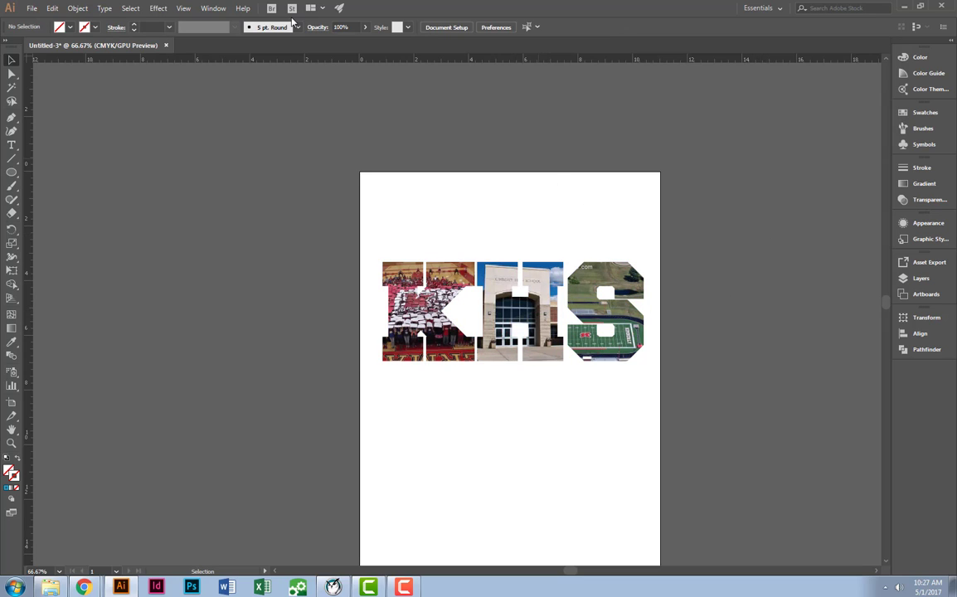
Start saving the document under a new name and open the Block 4 folder inside the teacher's Screen Printing folder.
click(31, 8)
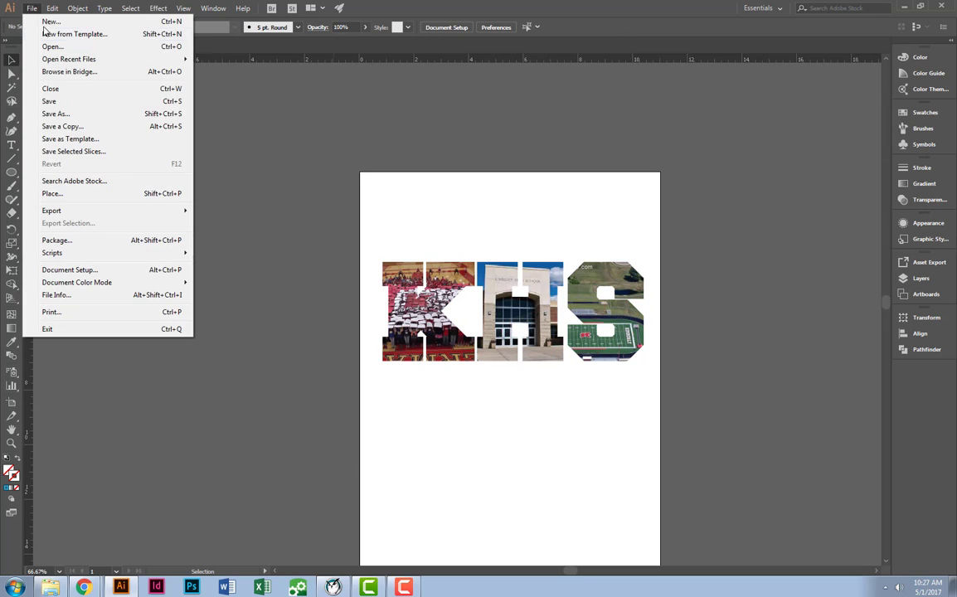
click(56, 113)
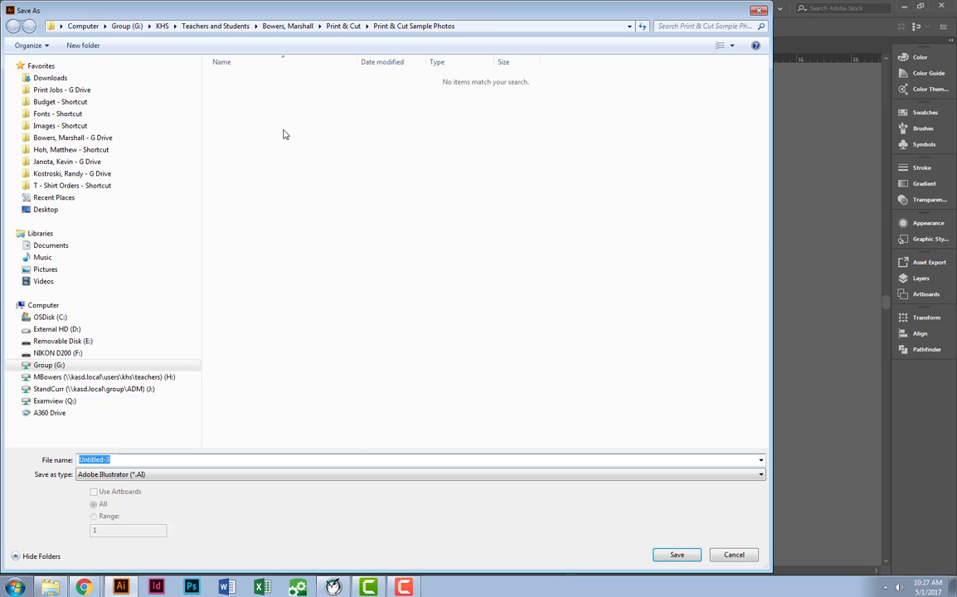
click(93, 139)
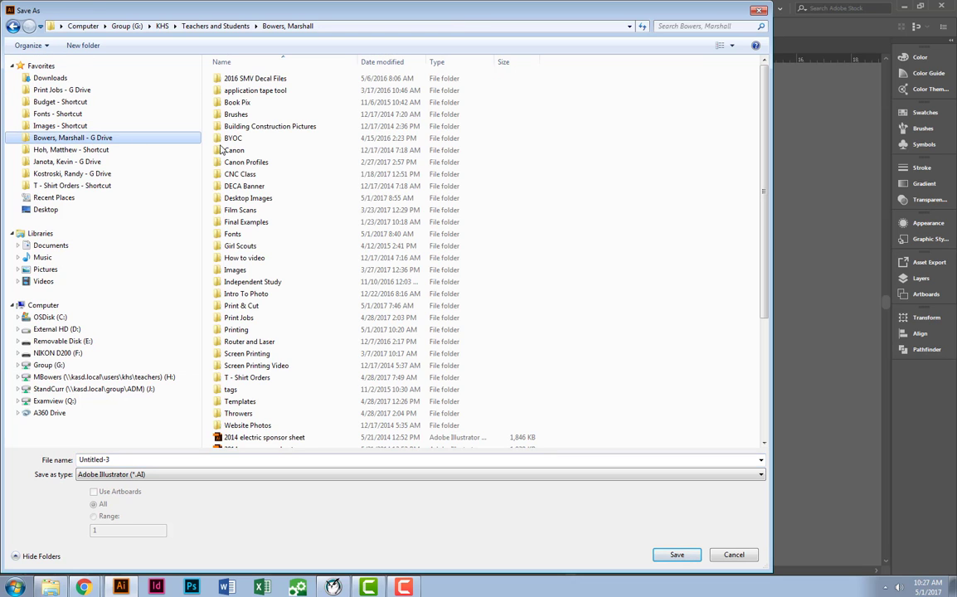
double_click(248, 354)
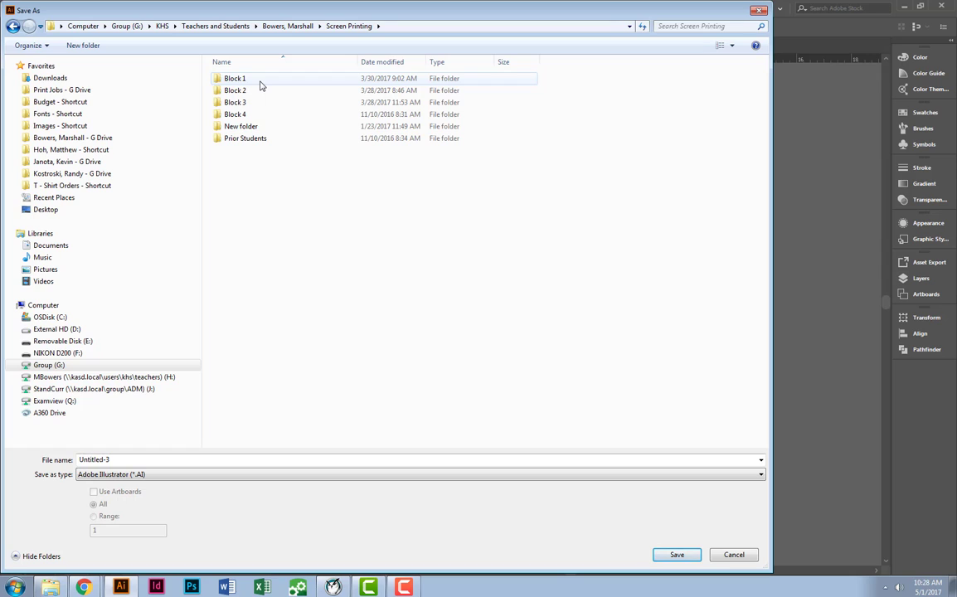
double_click(241, 115)
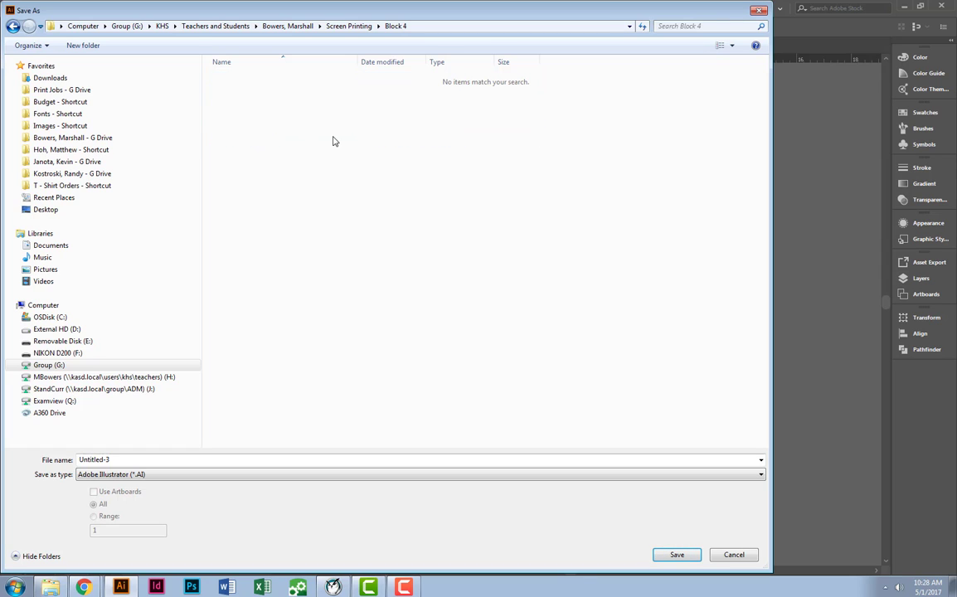
Create a folder with the teacher's name inside Block 4 and save the Illustrator file in it as Print & Cut.
click(81, 46)
text(Mr)
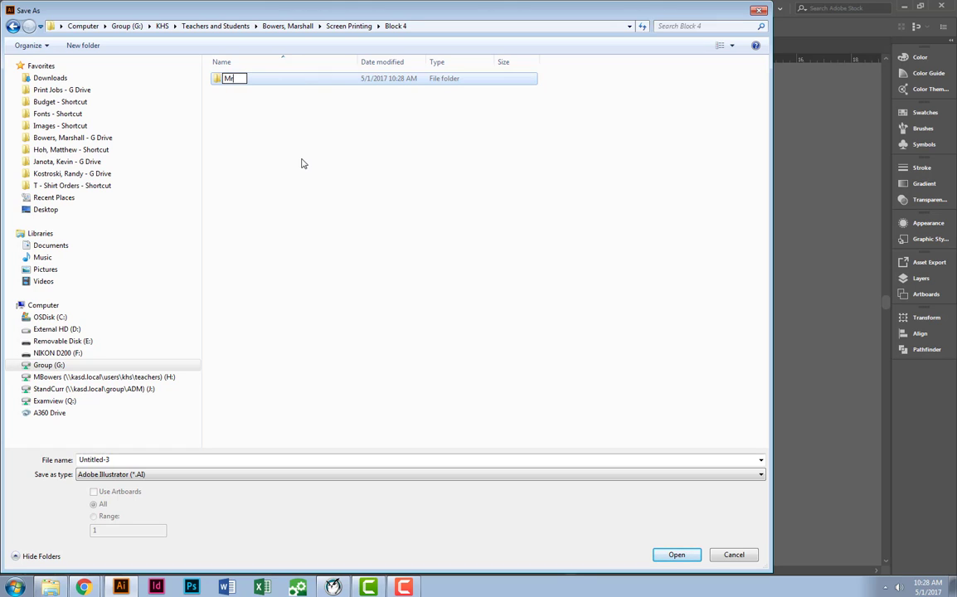
text( Bowers)
key(Return)
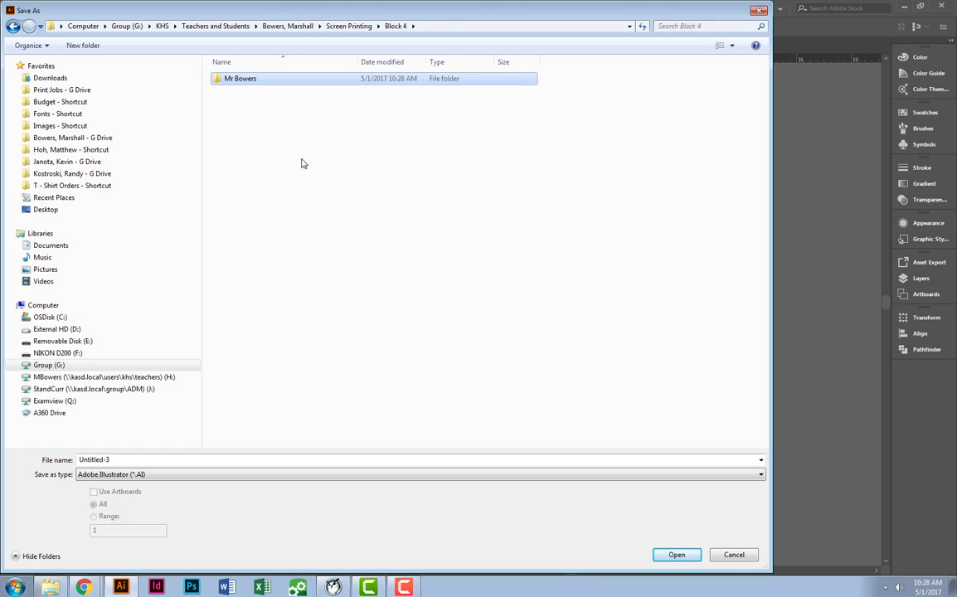
key(Return)
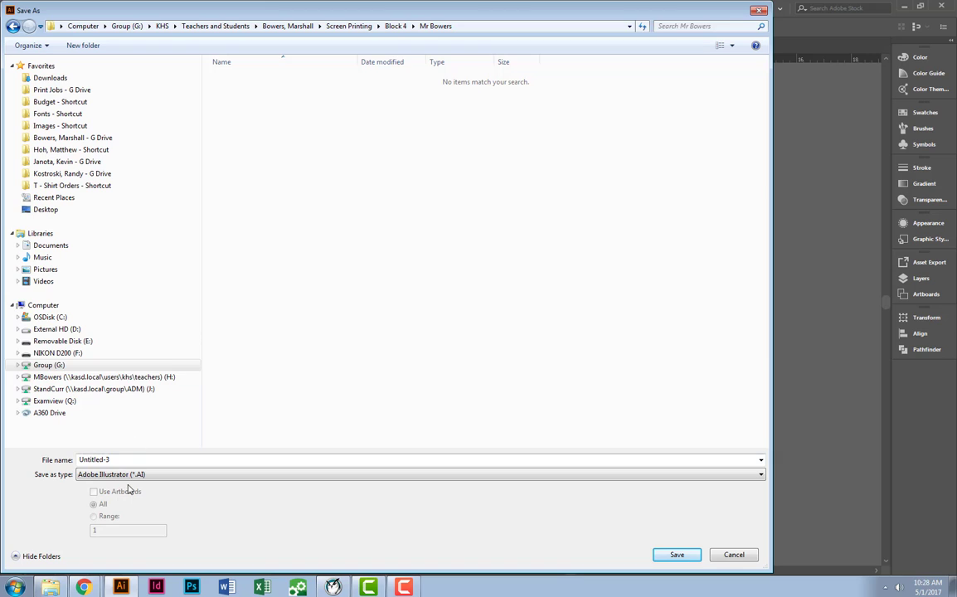
text(Print & Cut)
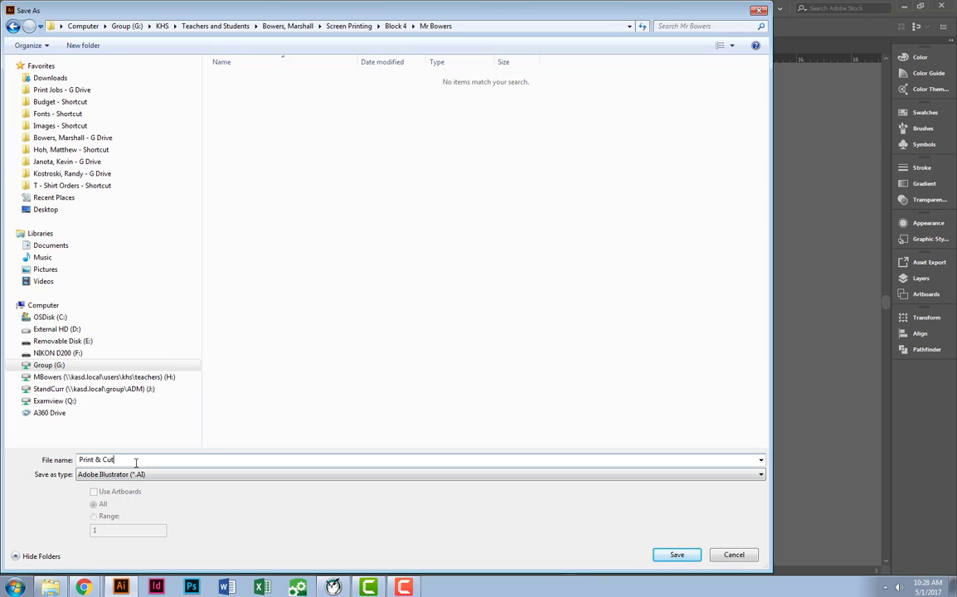
key(Return)
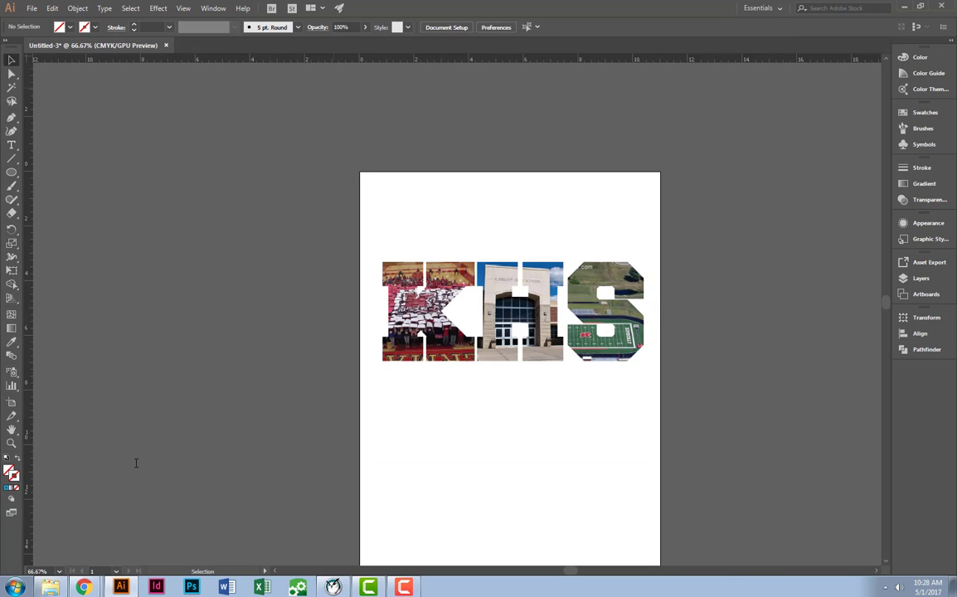
Start packaging the document and browse to the Print & Cut folder inside the teacher's G Drive folder for its location.
click(31, 9)
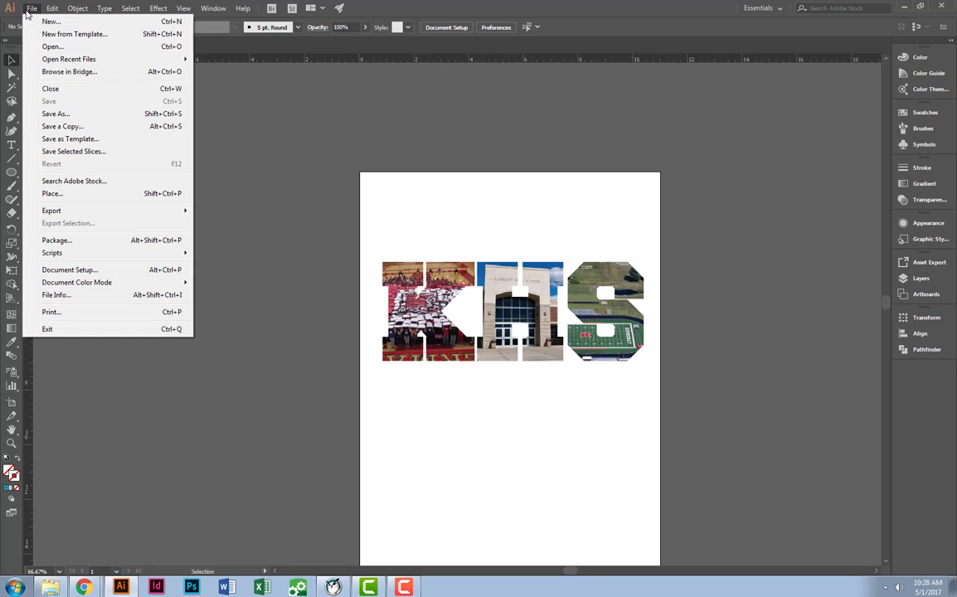
click(80, 241)
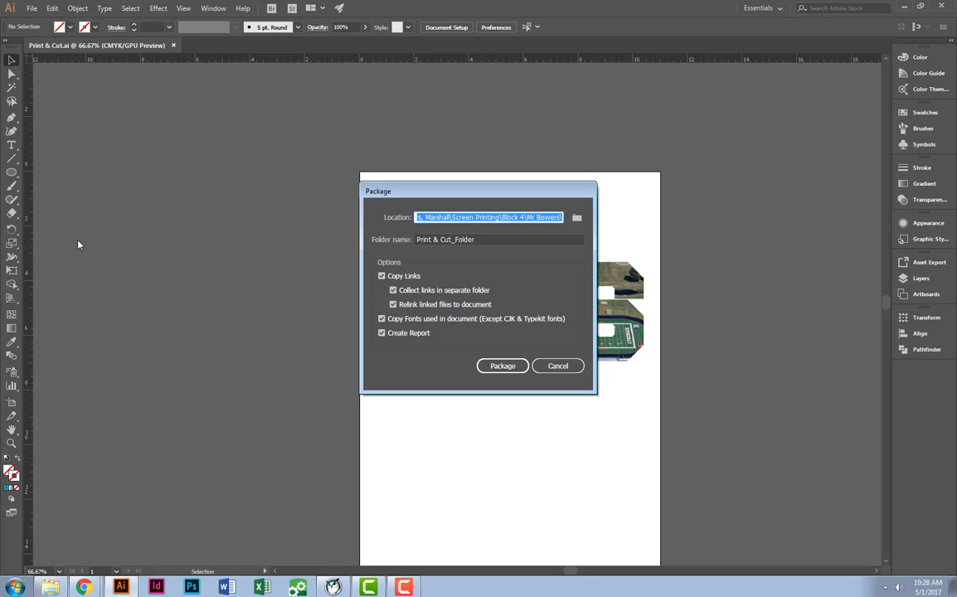
click(577, 218)
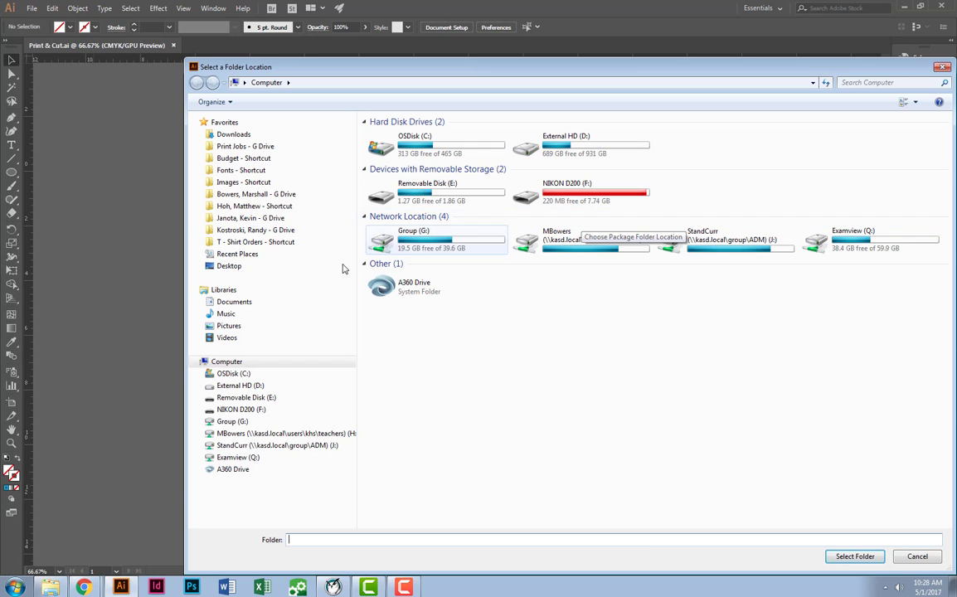
click(267, 194)
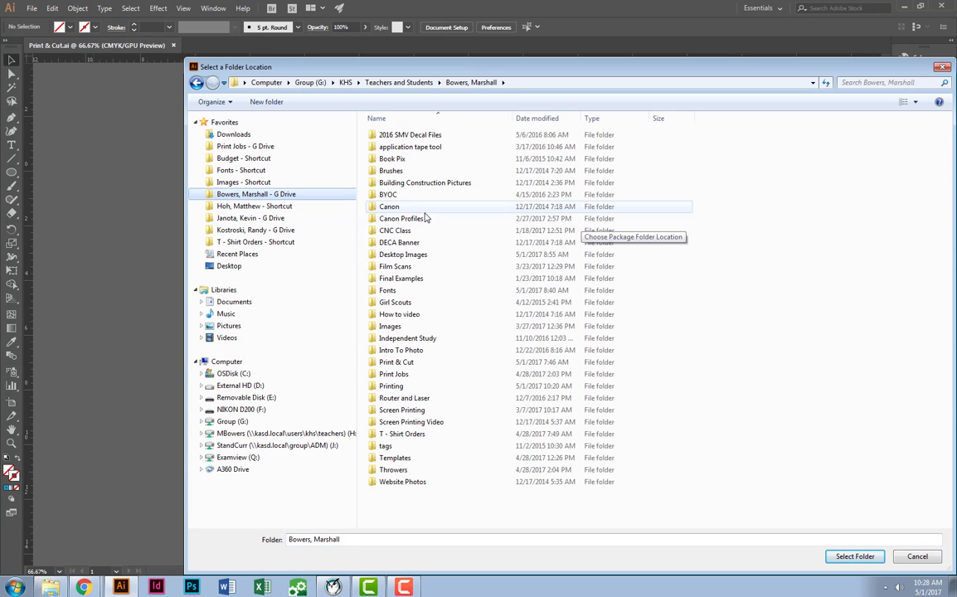
double_click(396, 363)
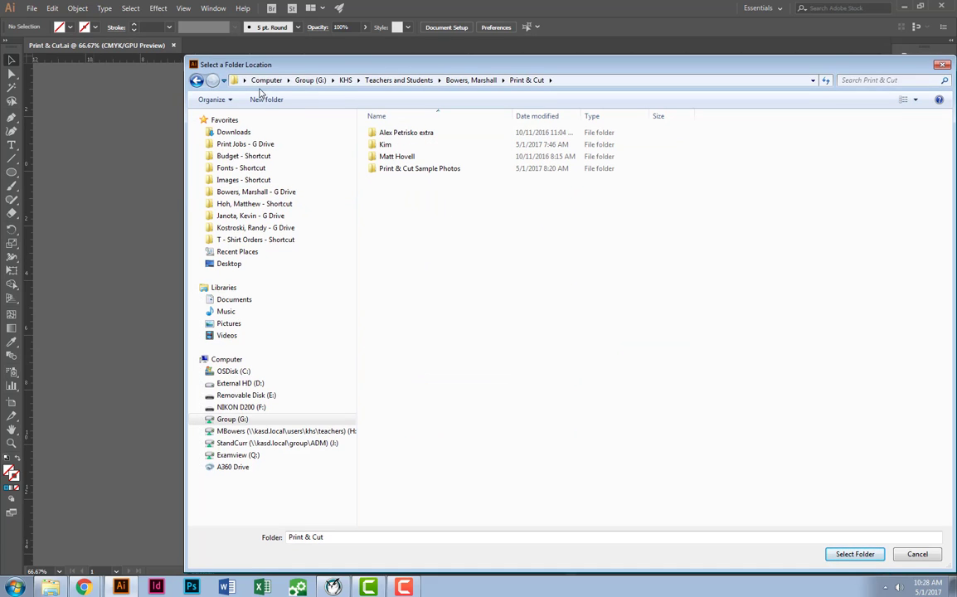
Create a folder called Packaged Print & Cut there and choose it as the package location.
click(266, 102)
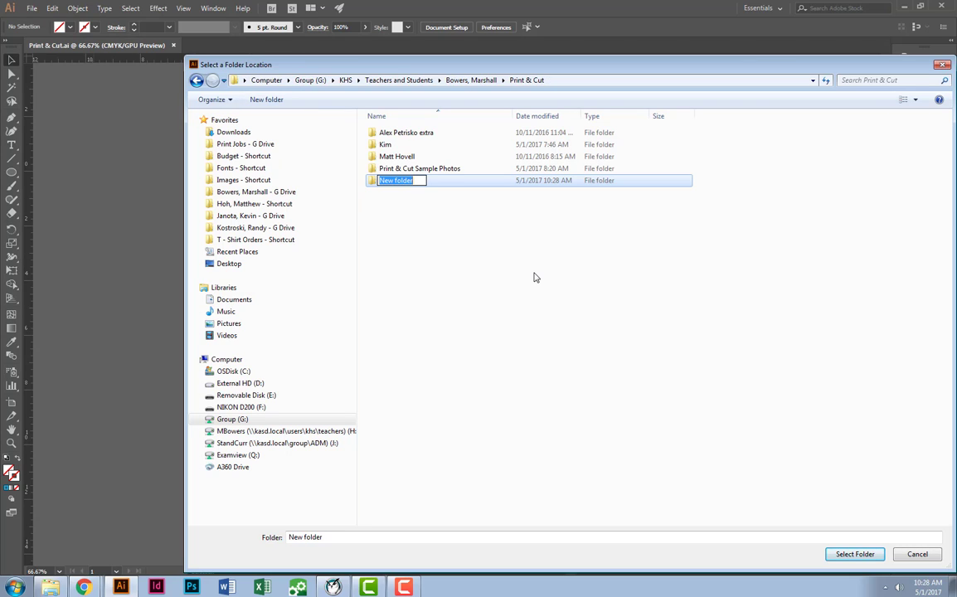
text(Packaged Print)
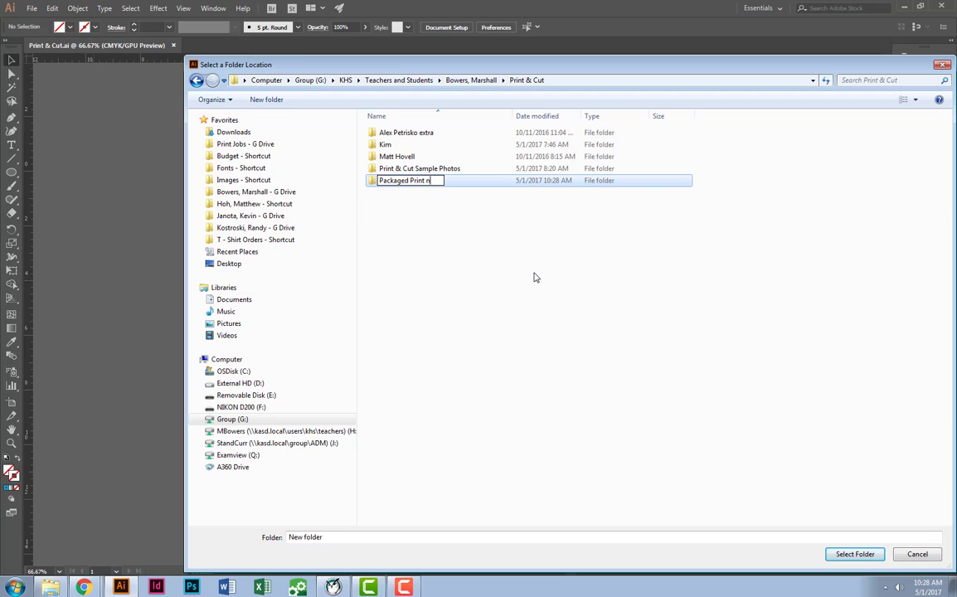
text(& Cut)
key(Return)
key(Return)
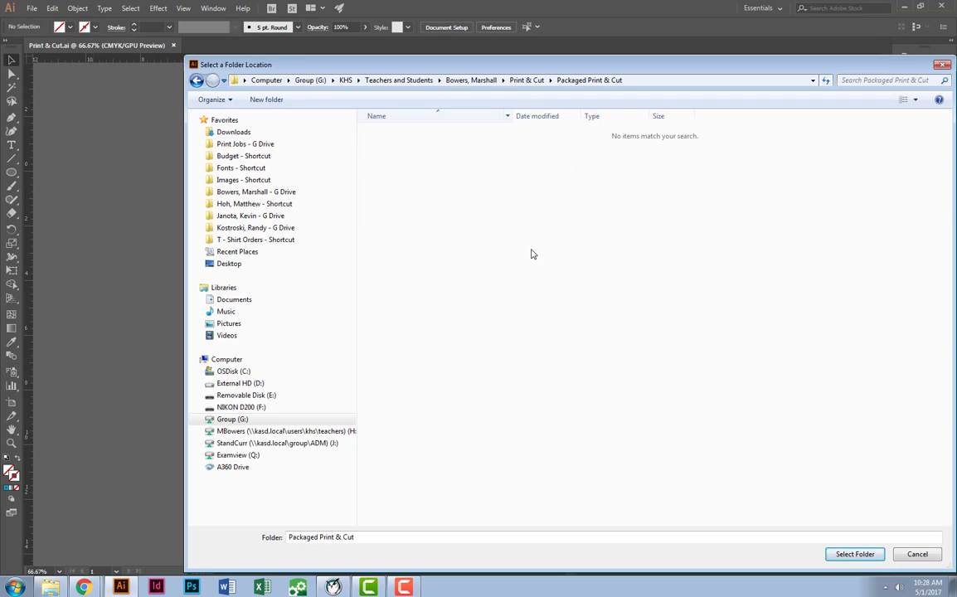
click(383, 541)
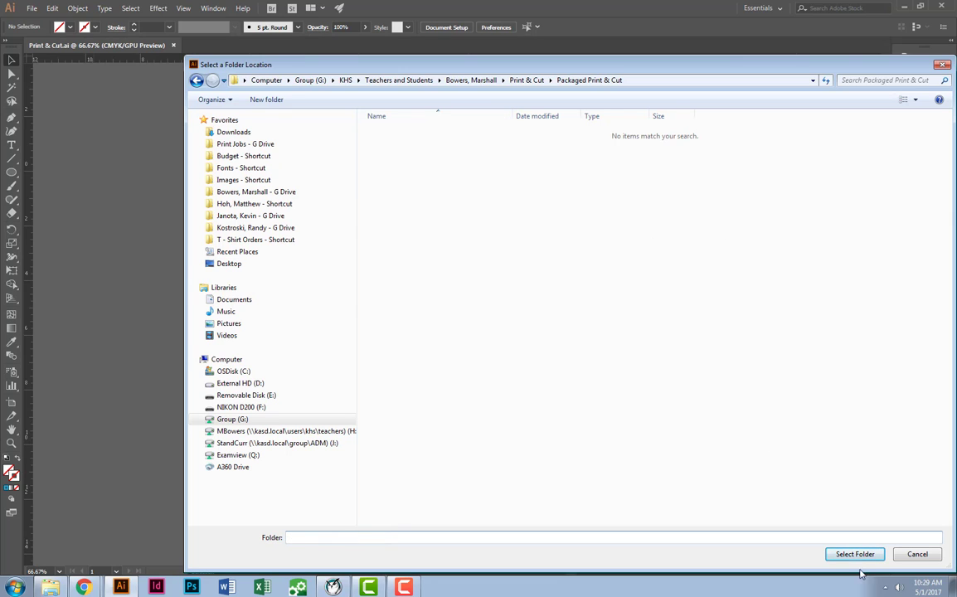
click(856, 555)
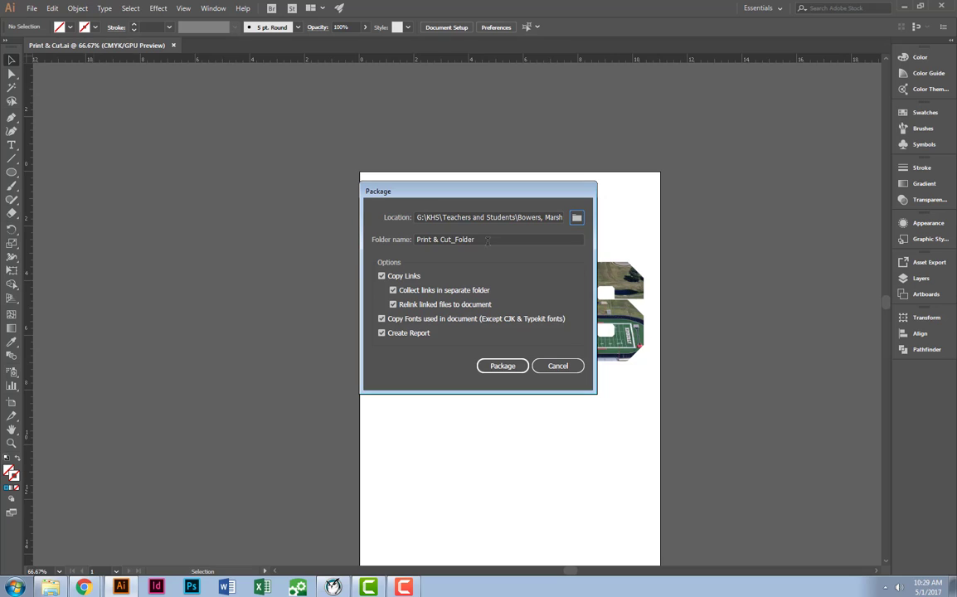
Name the package folder with the teacher's name and create the package, accepting the font restrictions notice and turning off its future display.
key(Tab)
text(M)
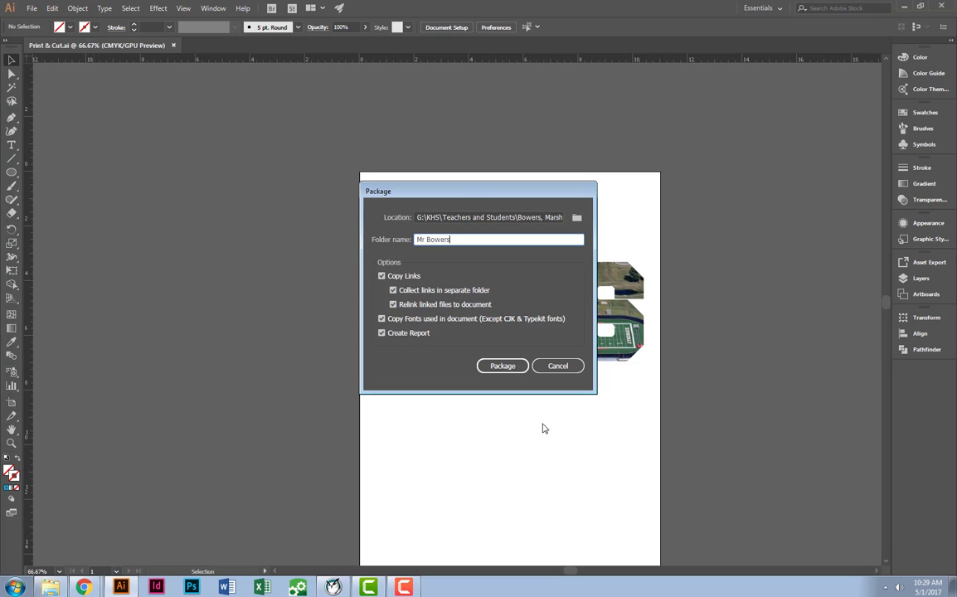
click(505, 367)
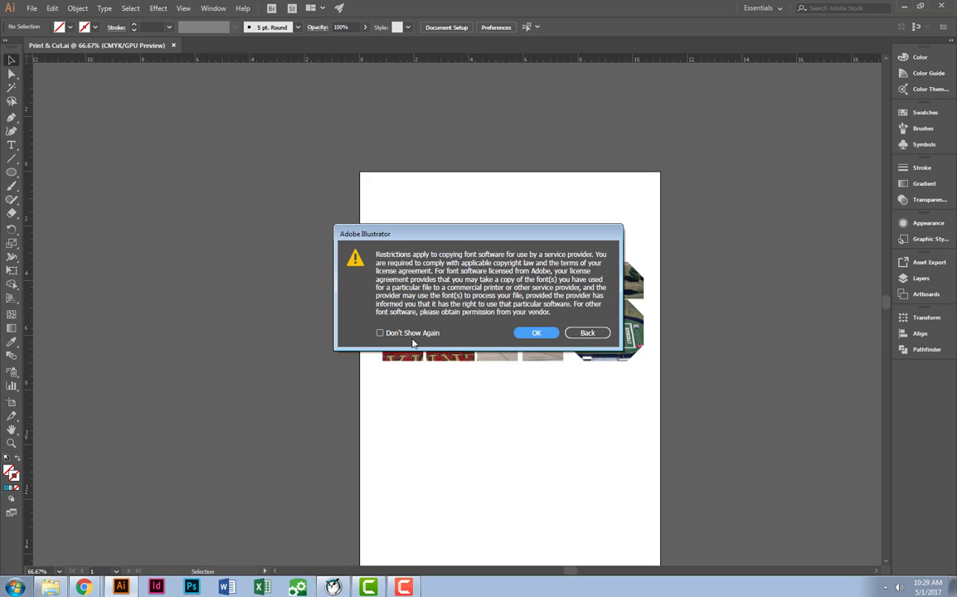
click(384, 333)
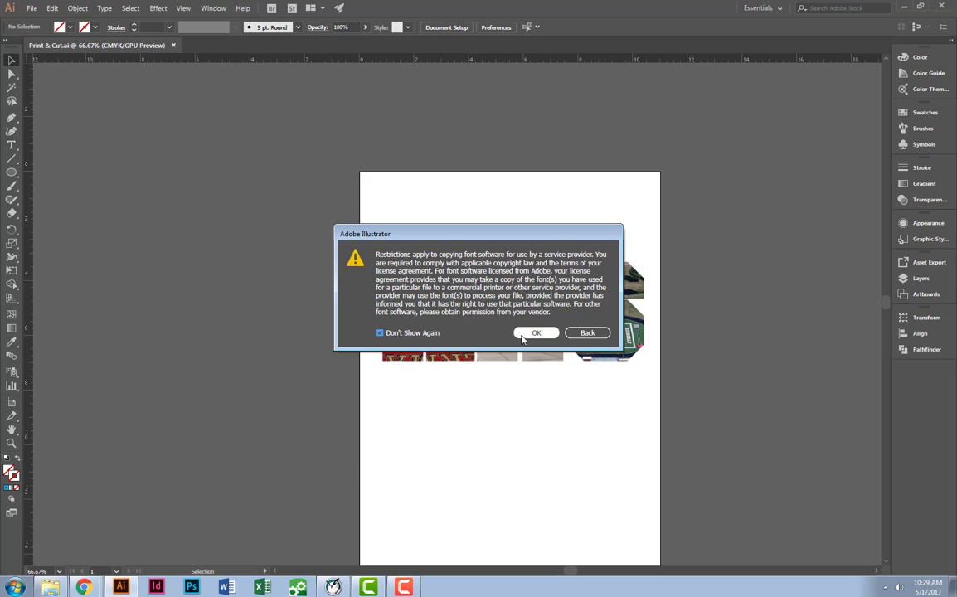
click(525, 335)
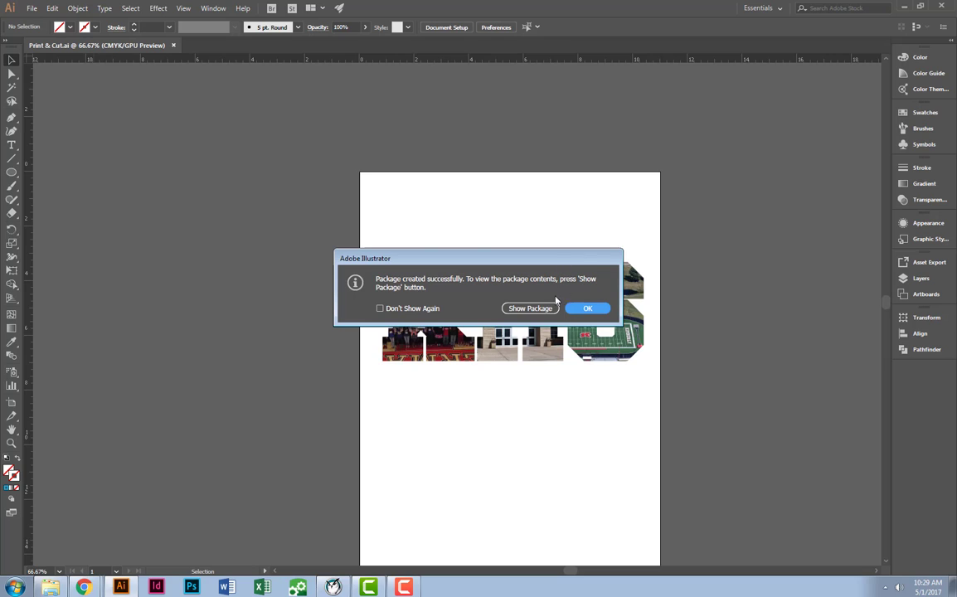
Show the package in Windows Explorer and examine the Links folder's images and the packaged Print & Cut Illustrator file.
click(547, 308)
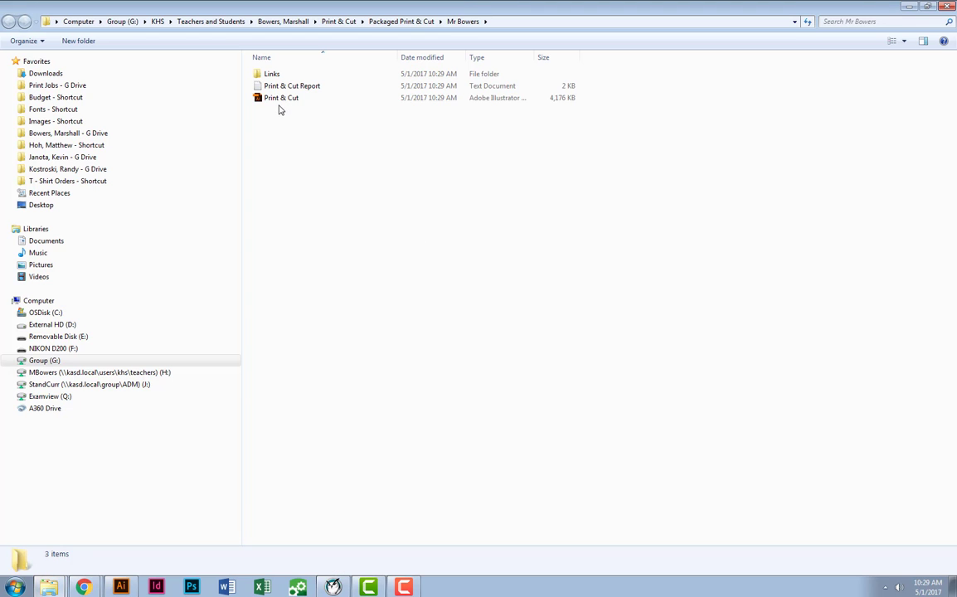
click(381, 21)
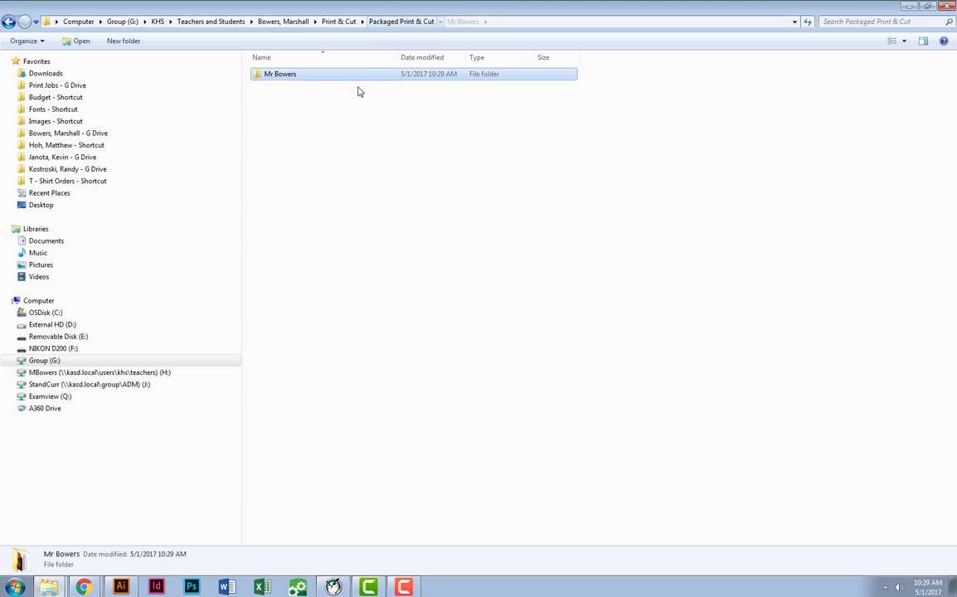
double_click(292, 77)
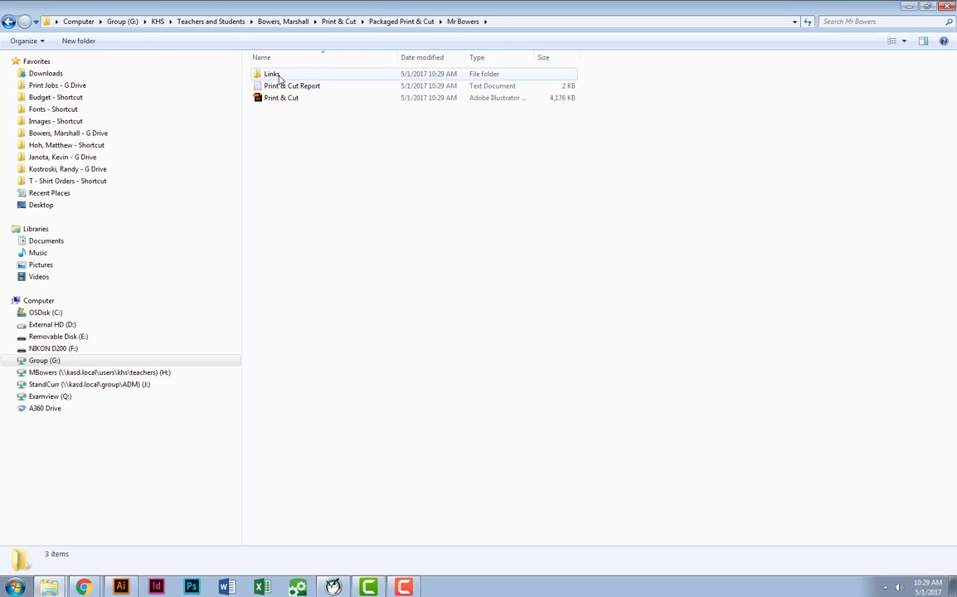
double_click(279, 76)
drag(303, 113, 297, 76)
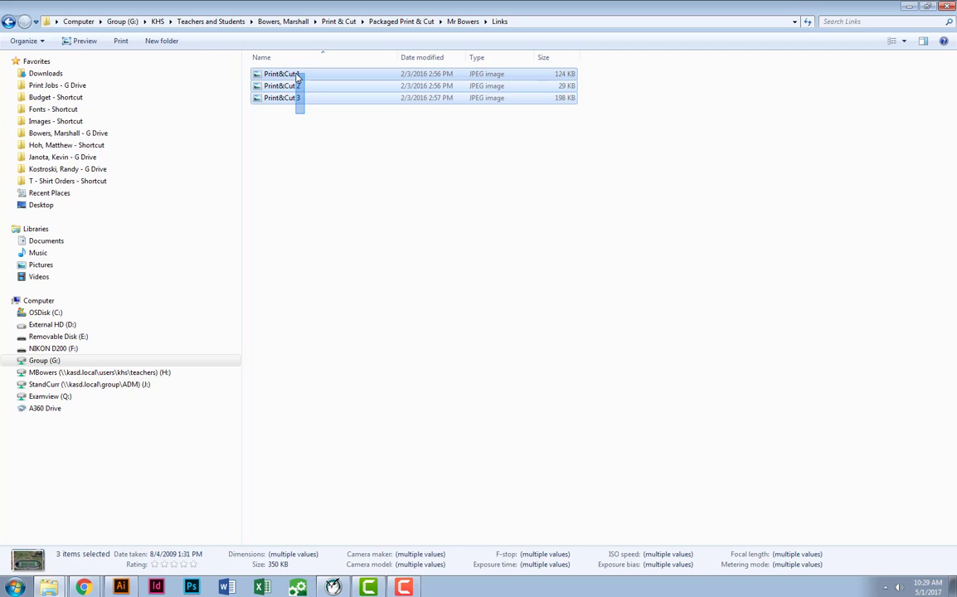
click(311, 173)
click(485, 22)
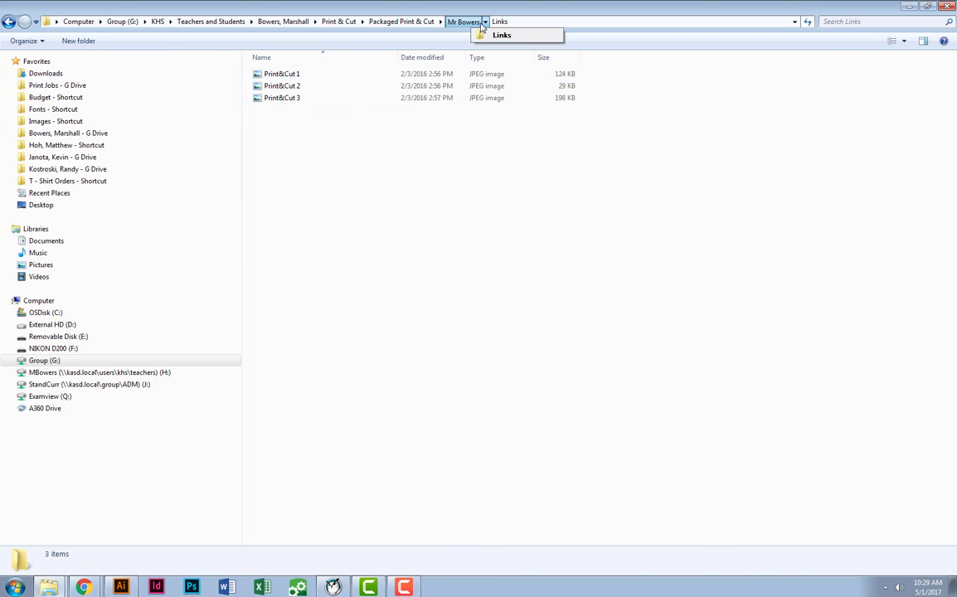
click(463, 22)
click(463, 22)
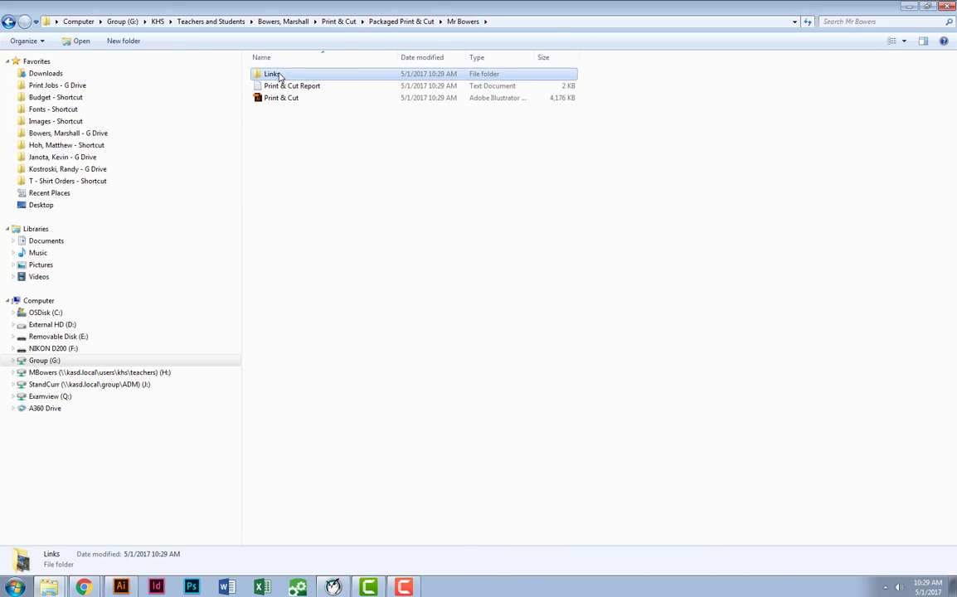
click(284, 102)
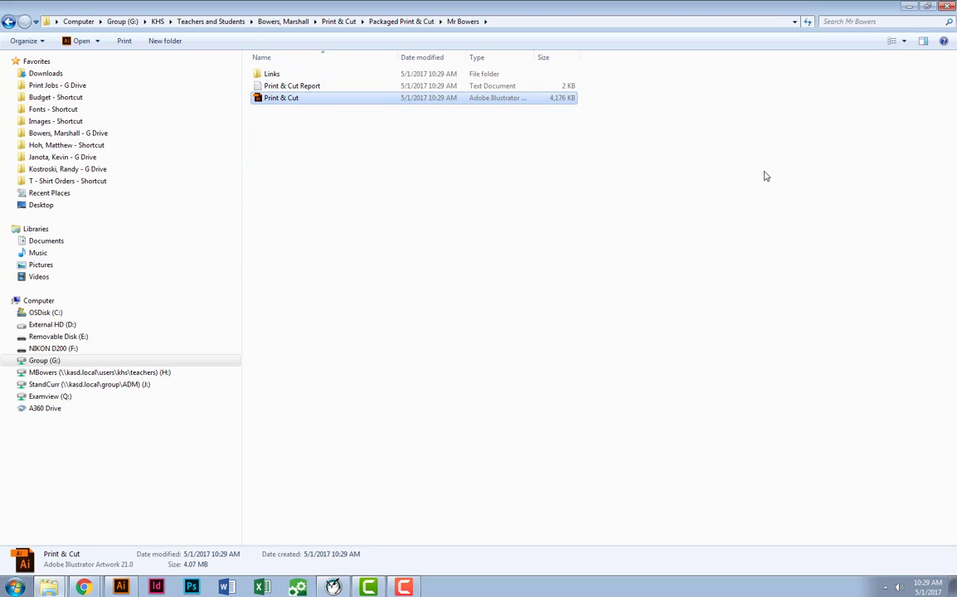
click(269, 76)
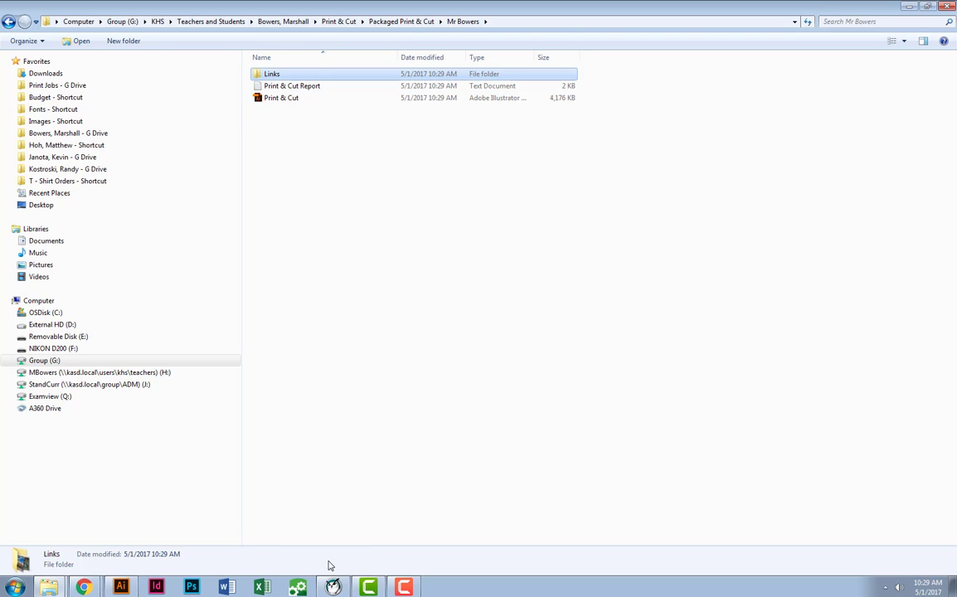
Switch back to Illustrator and examine the K's cut outline against the photo's edges up close.
click(121, 587)
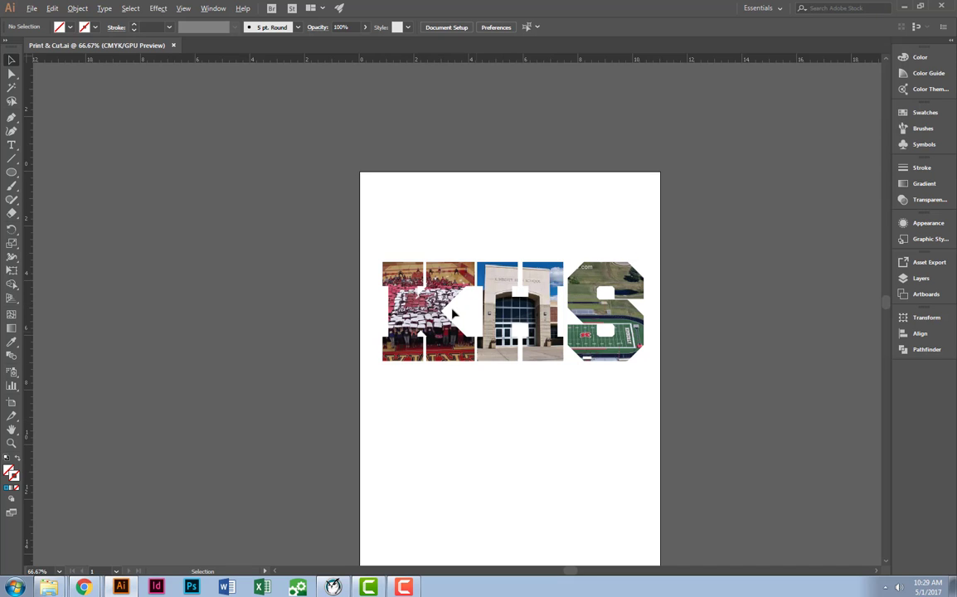
scroll(453, 313, up, 3)
click(362, 206)
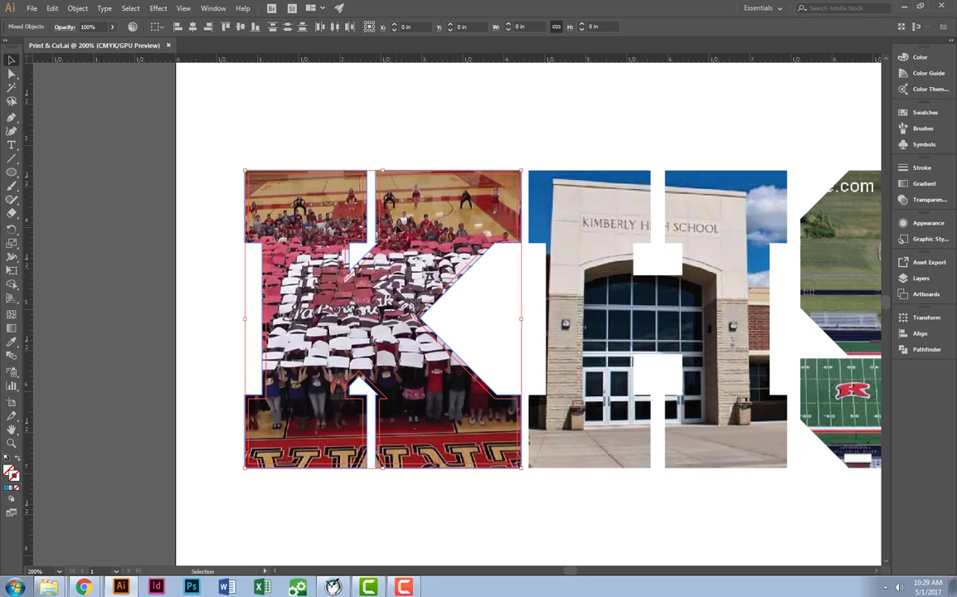
scroll(335, 160, up, 4)
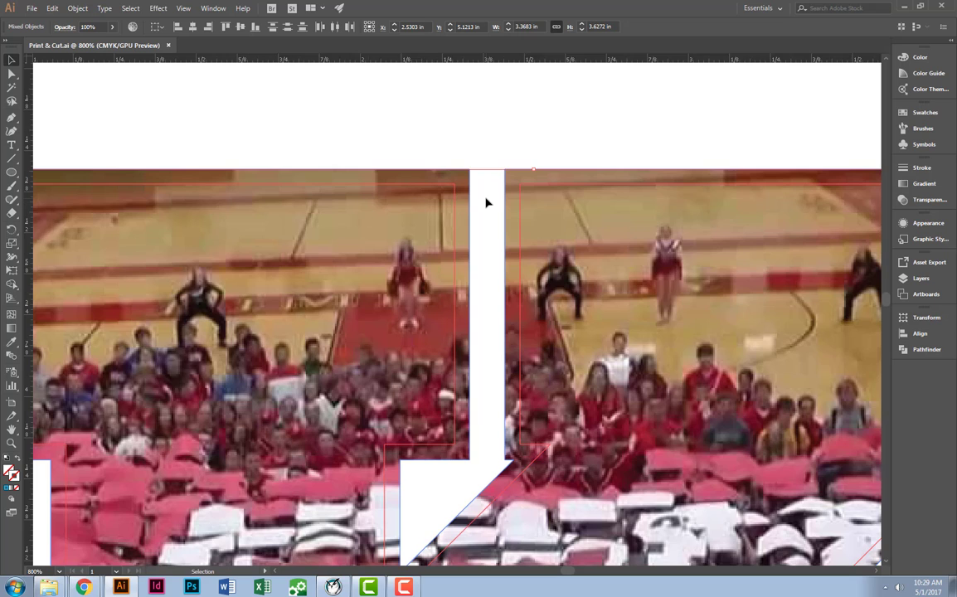
scroll(487, 203, down, 4)
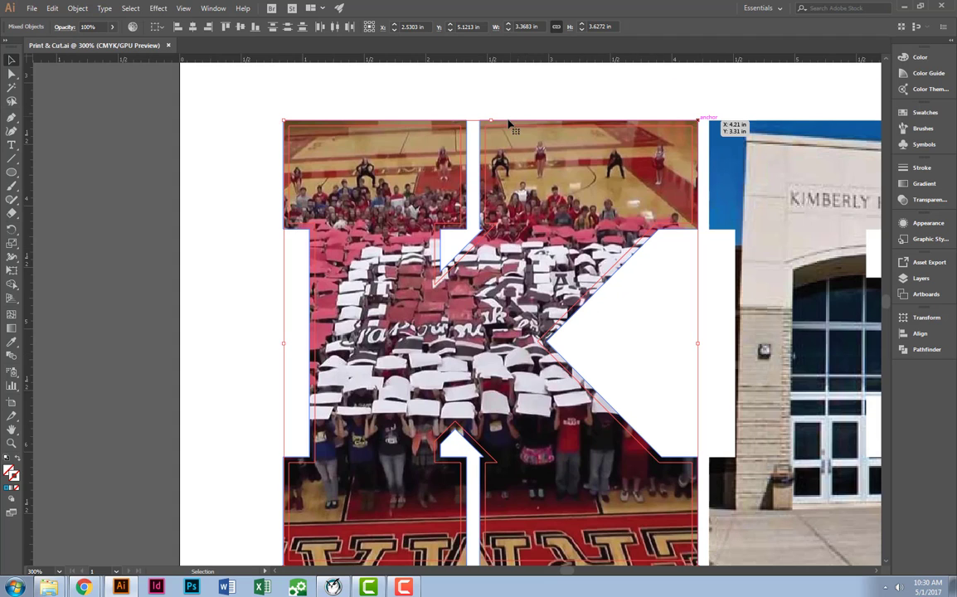
scroll(491, 158, down, 5)
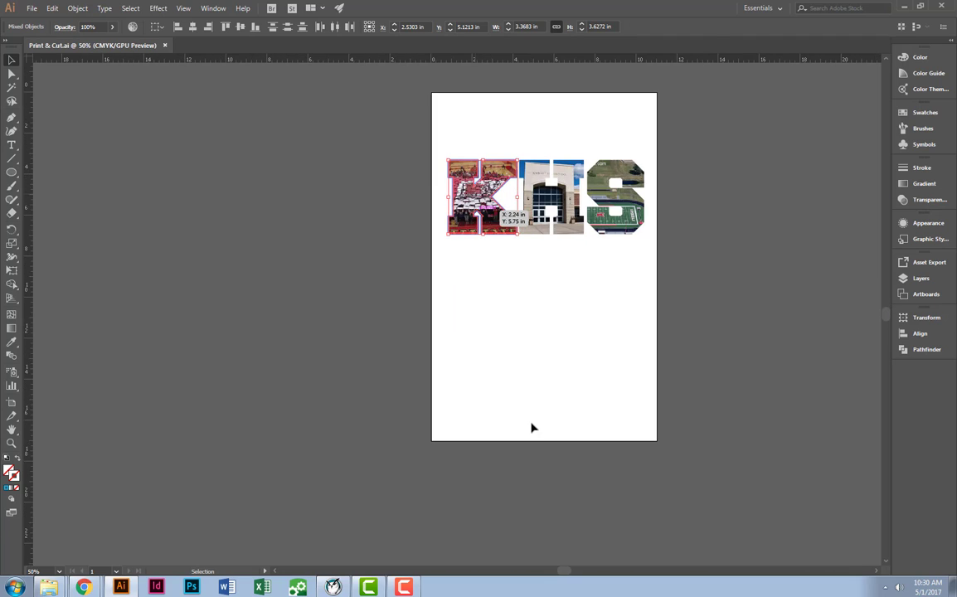
click(568, 410)
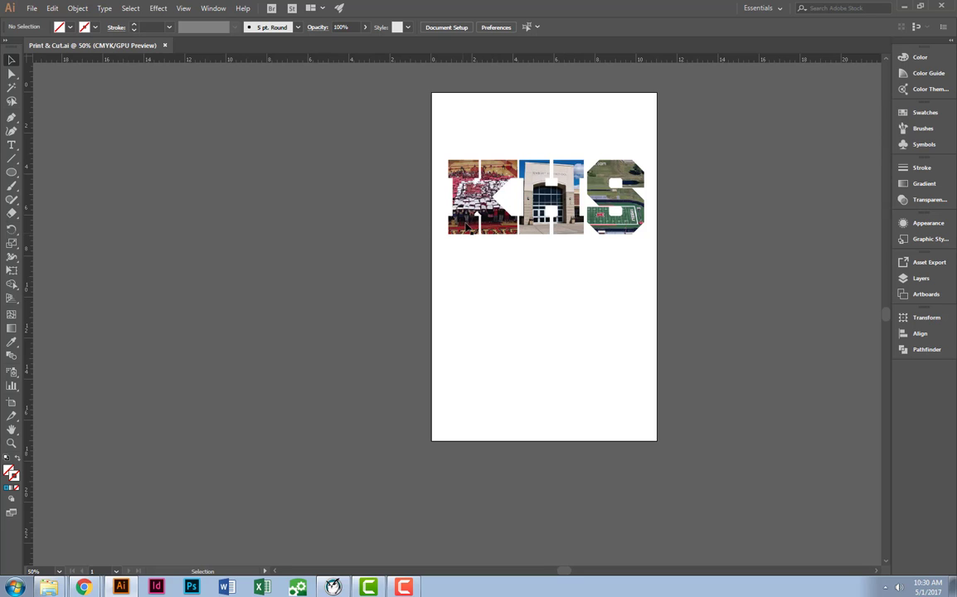
Release the K's clipping mask and move its crowd photo down to the empty lower half of the artboard.
click(467, 228)
right_click(466, 223)
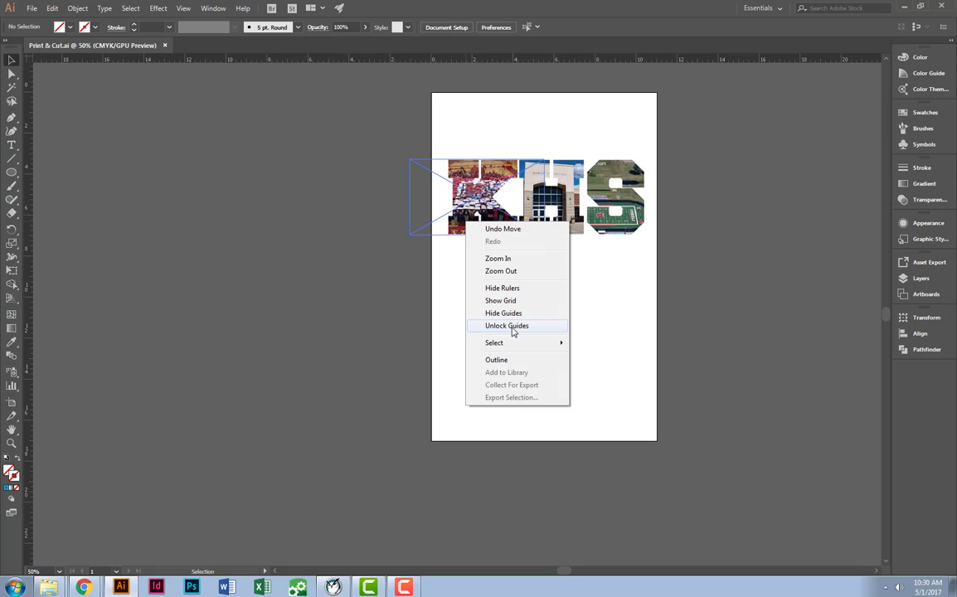
click(461, 185)
right_click(458, 177)
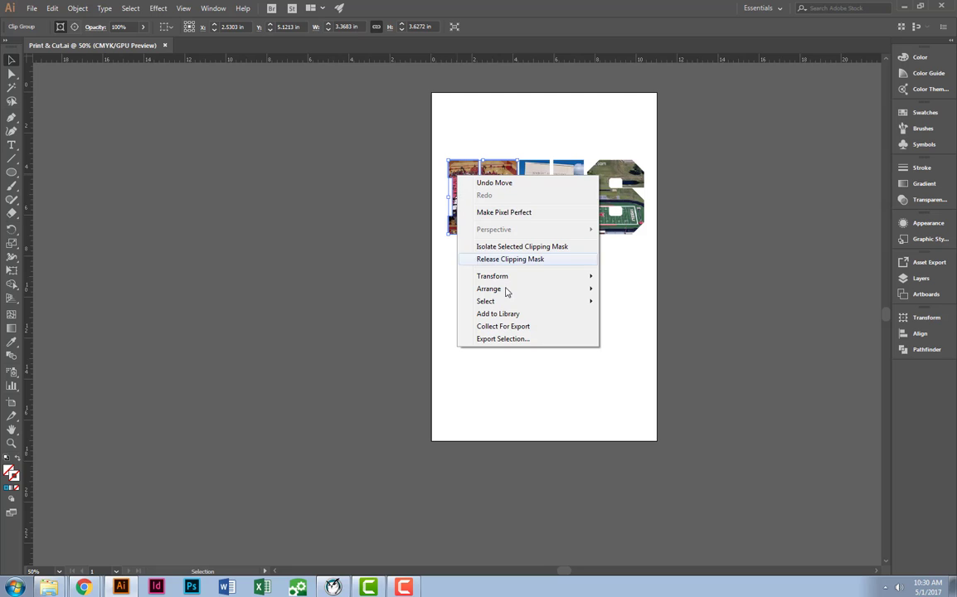
click(510, 259)
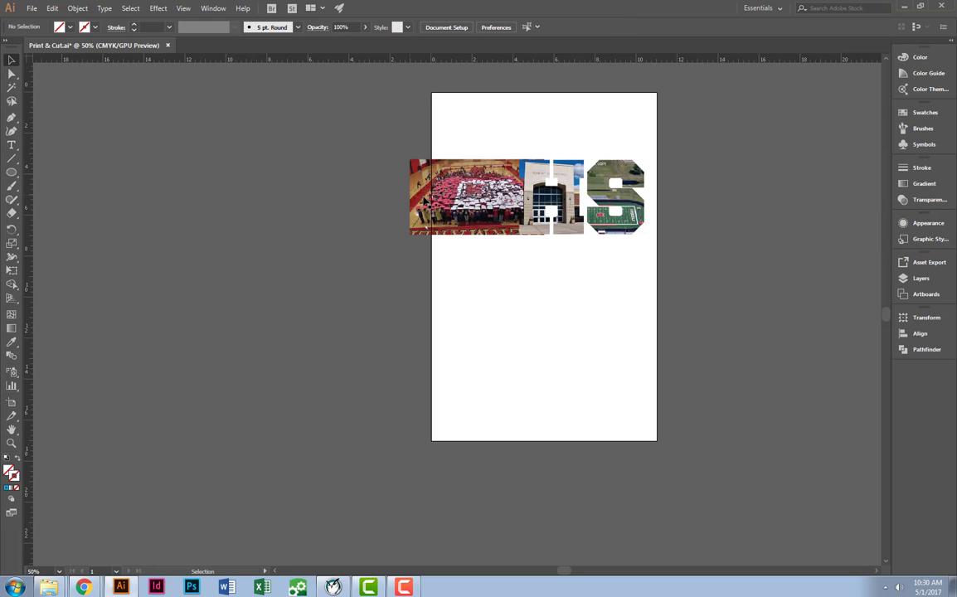
drag(424, 199, 458, 341)
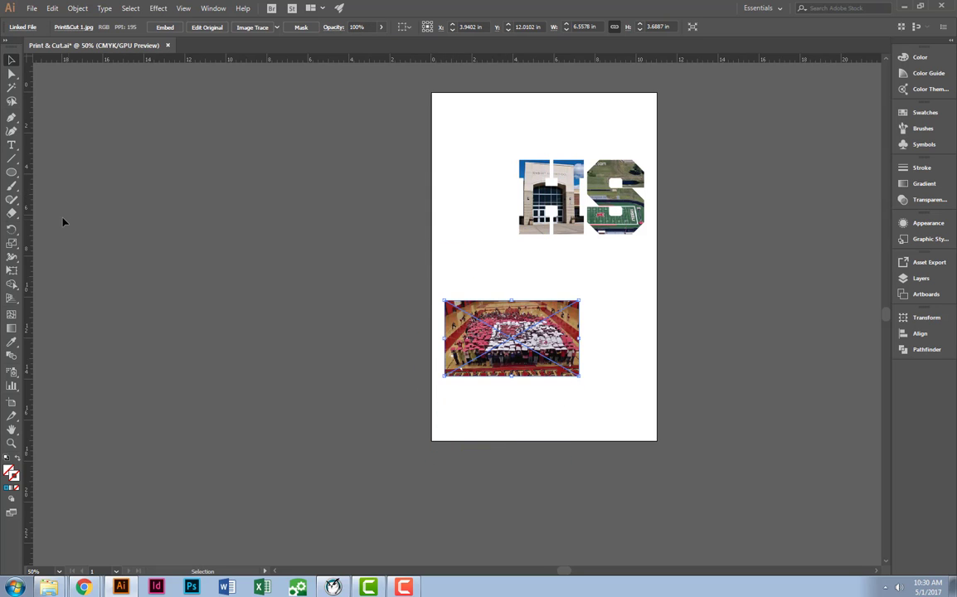
Draw a slightly tilted star about 3.5 in wide over the left part of the crowd photo.
drag(11, 170, 63, 227)
drag(488, 322, 474, 299)
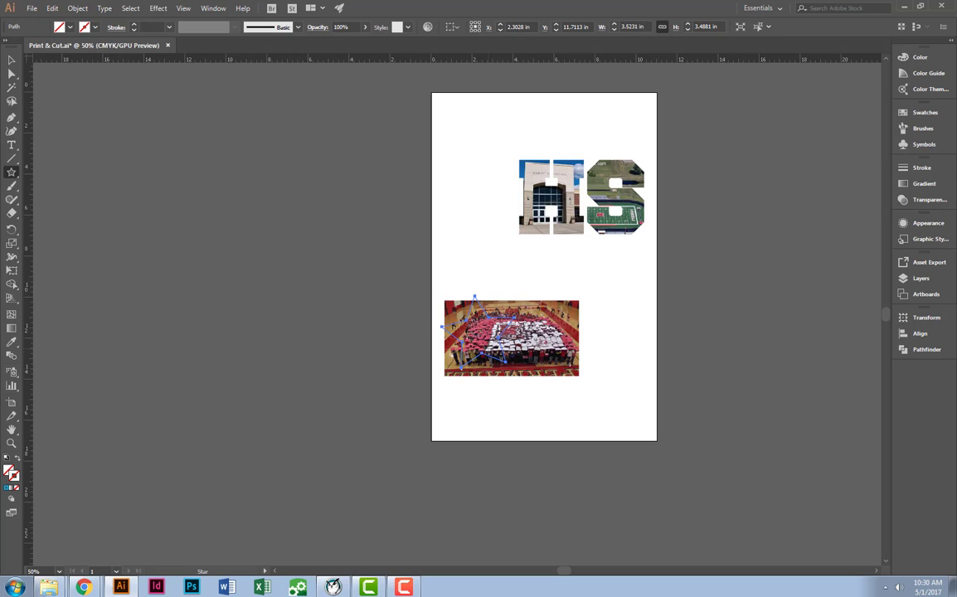
key(v)
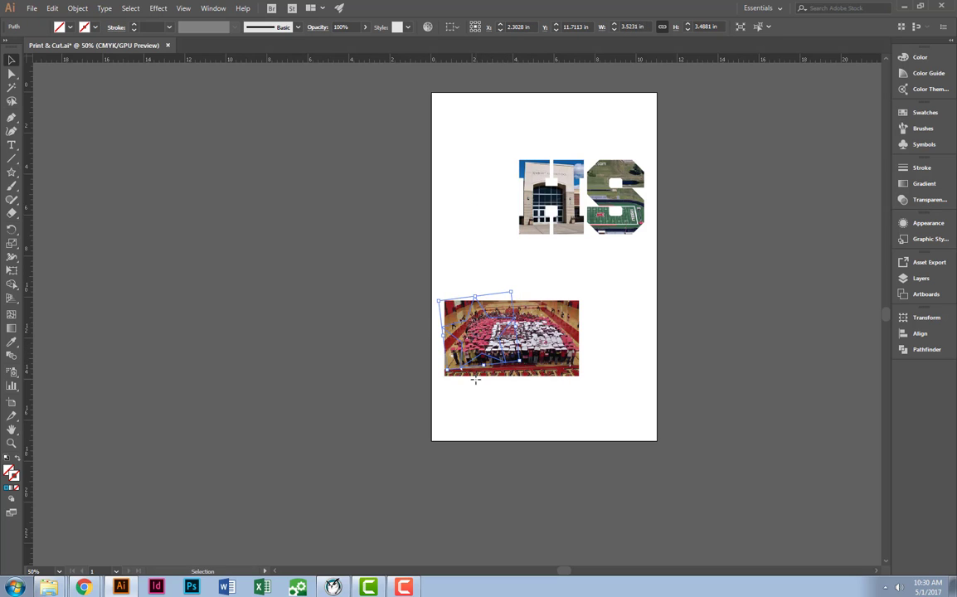
Shift the crowd photo so the star lies within it and mask the photo with the star as a clipping mask.
click(575, 340)
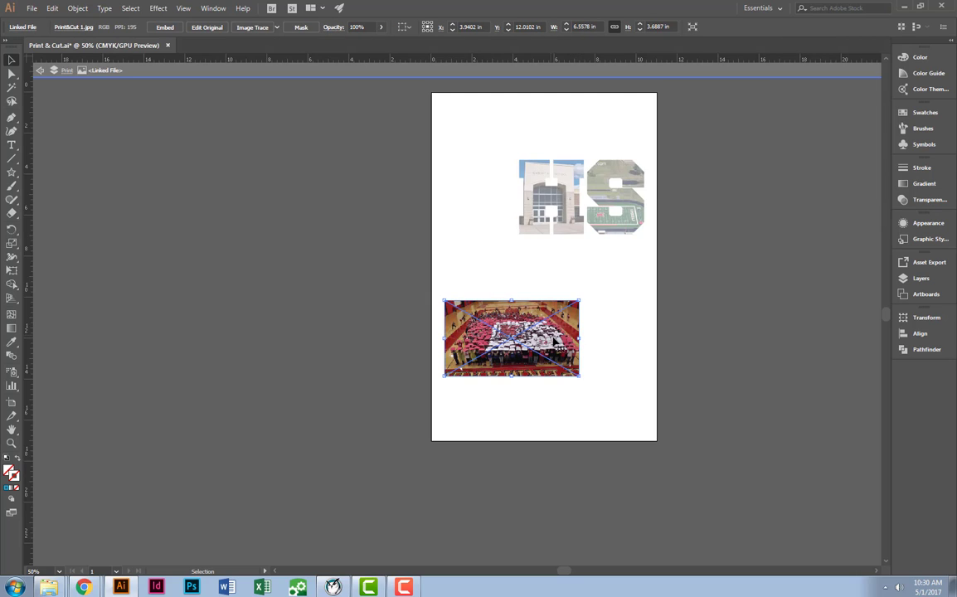
drag(557, 332, 536, 325)
drag(441, 277, 599, 481)
right_click(504, 375)
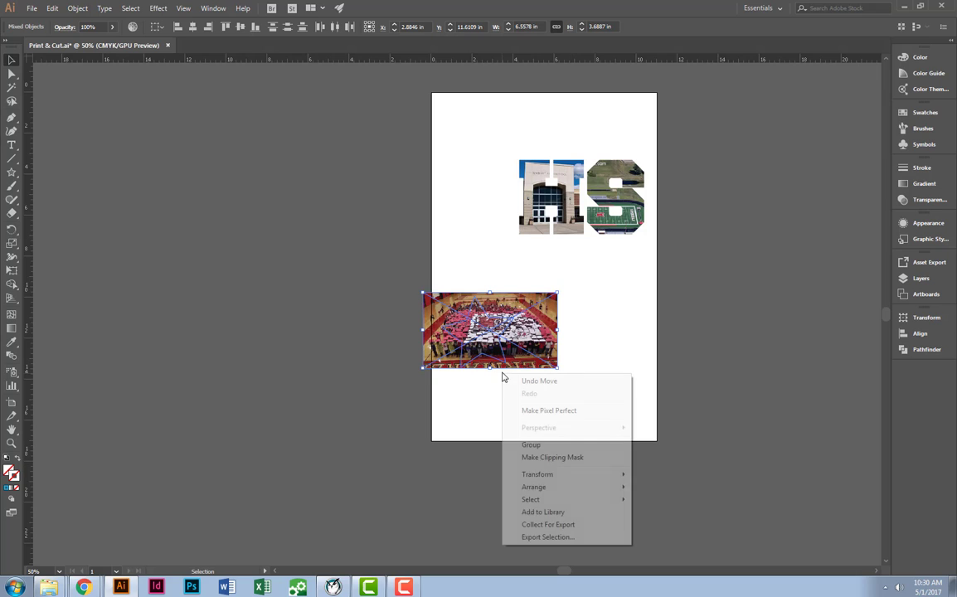
click(505, 457)
click(573, 399)
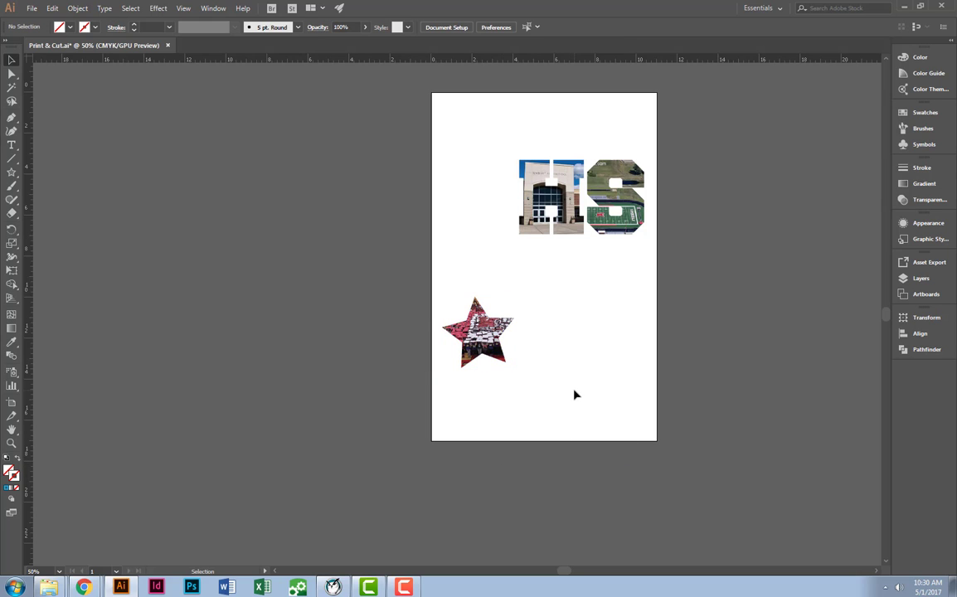
scroll(498, 322, up, 2)
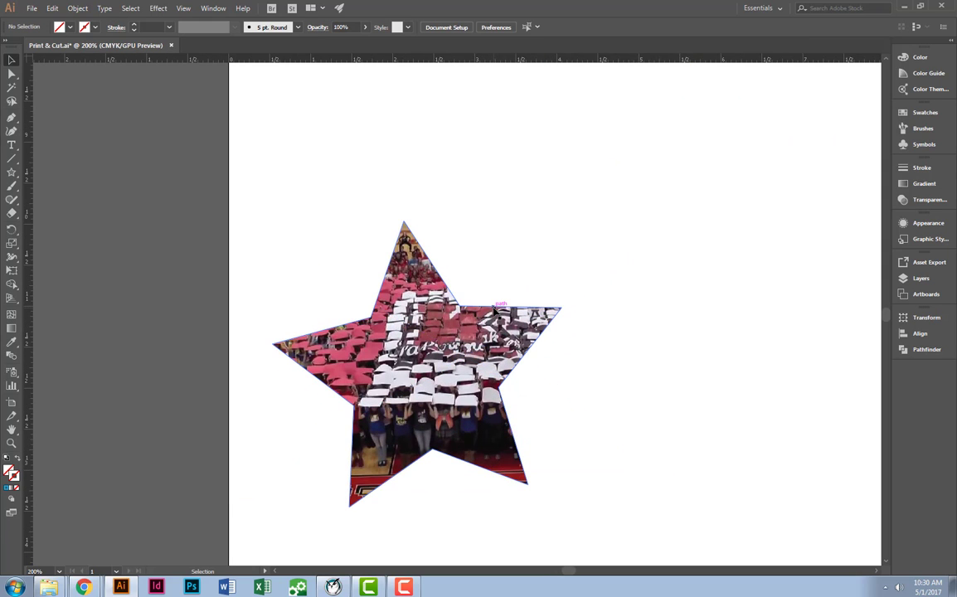
click(405, 265)
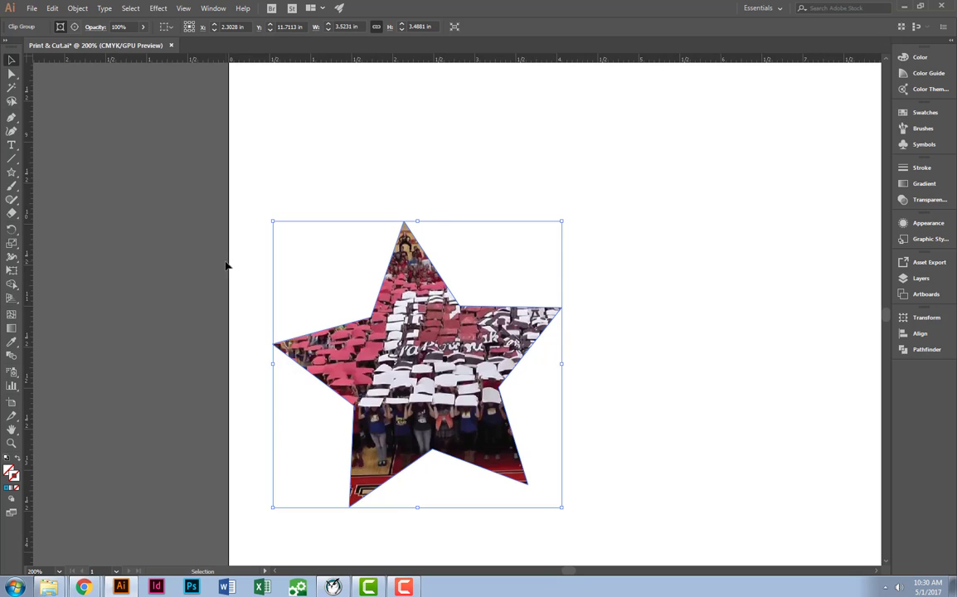
Draw a closed, irregular six-cornered Pen path about 3.6 in wide and 1.9 in high across the artboard's upper left edge.
click(11, 117)
click(74, 108)
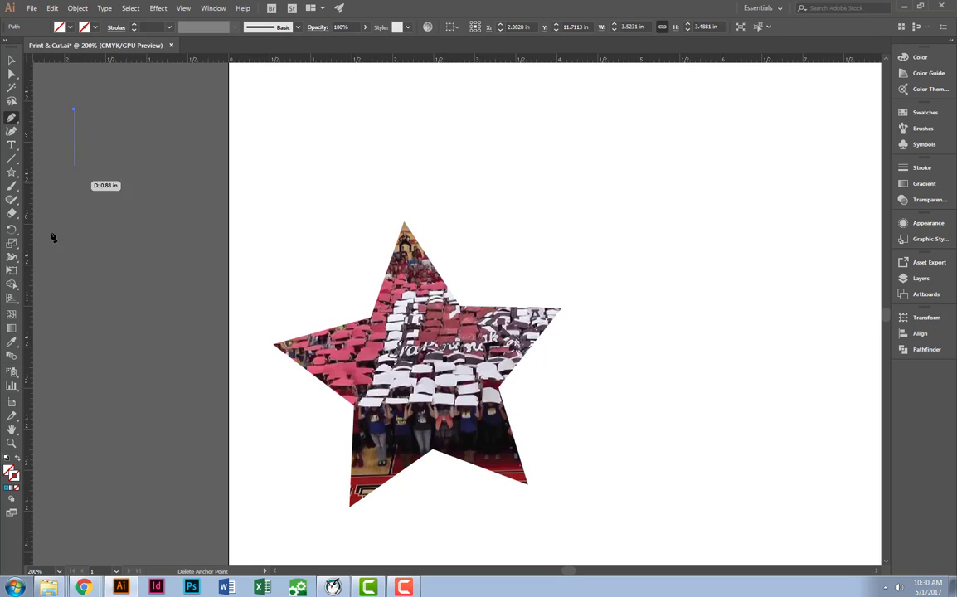
click(41, 263)
click(157, 263)
click(186, 263)
click(337, 122)
click(114, 122)
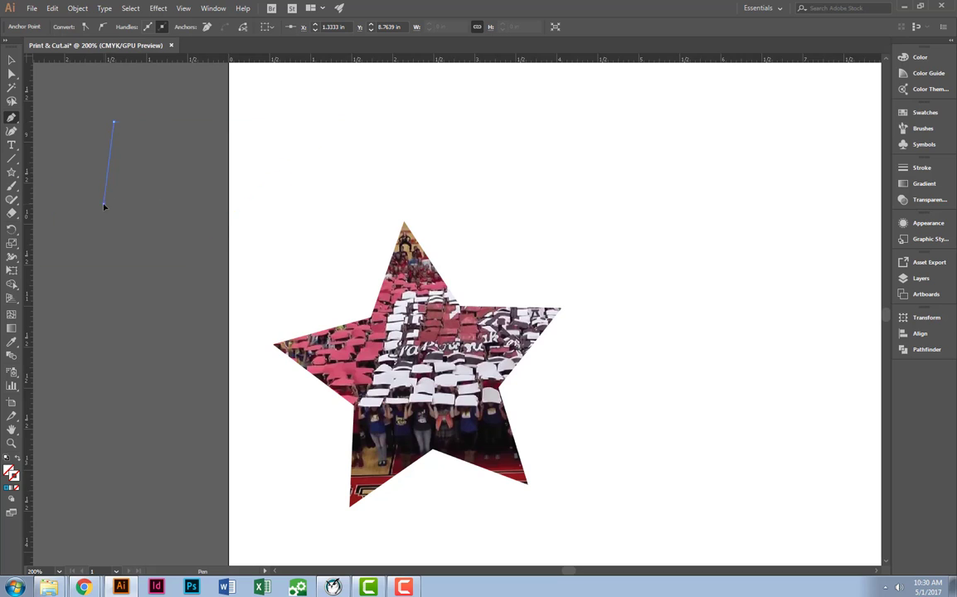
click(103, 202)
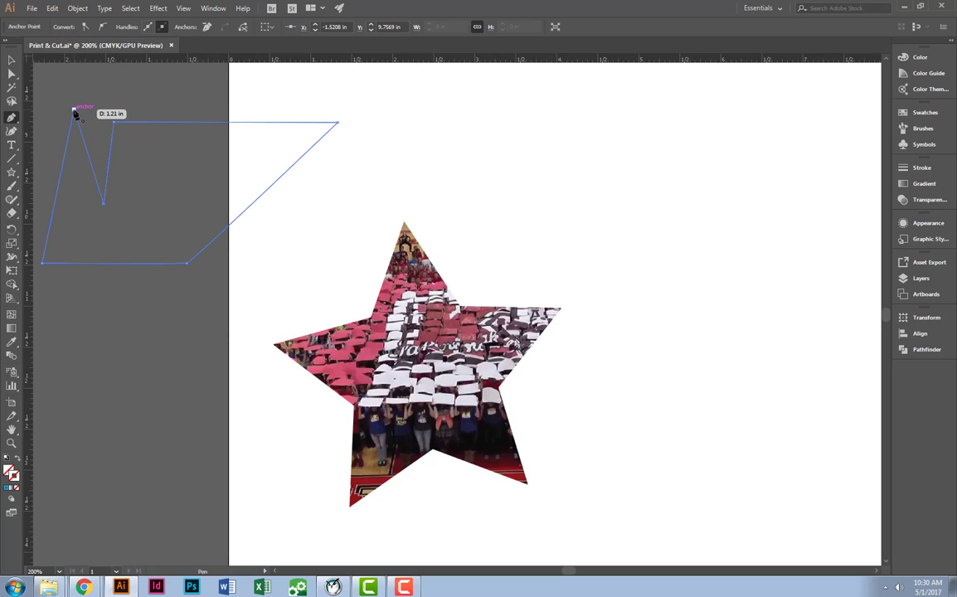
click(74, 109)
key(v)
Release the star's clipping mask and move the crowd photo up and left over the irregular six-cornered path.
right_click(375, 339)
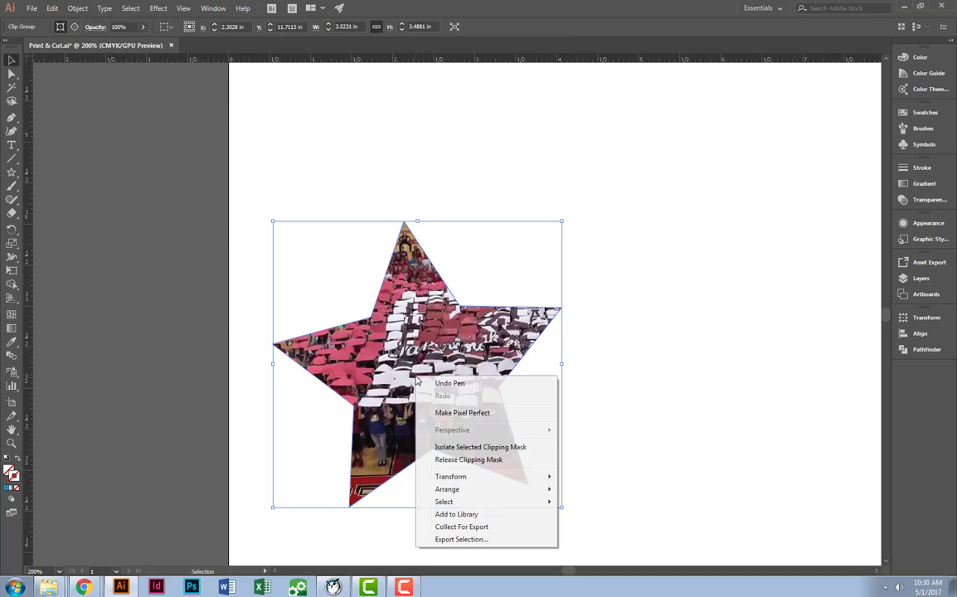
click(414, 420)
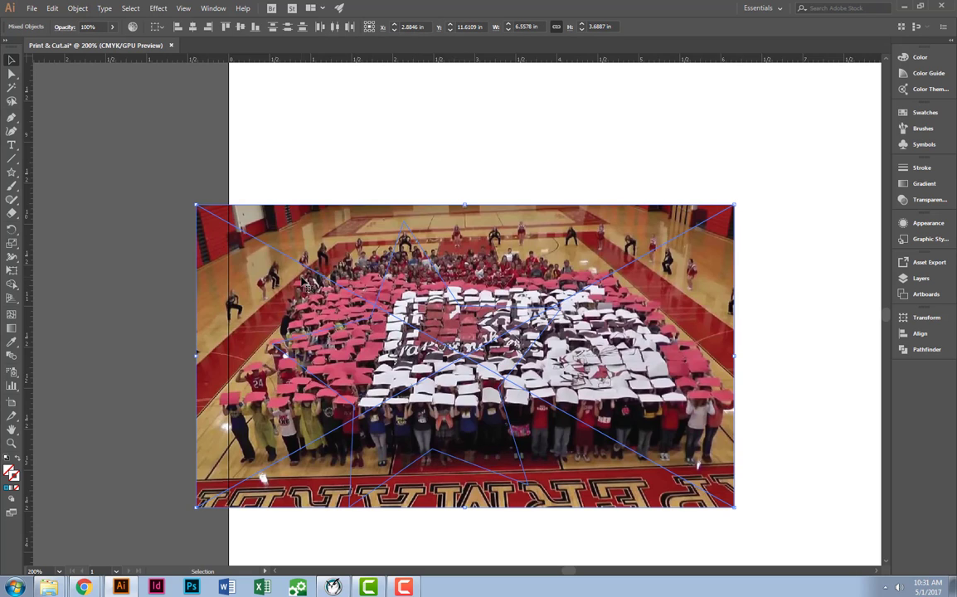
scroll(297, 277, down, 3)
drag(297, 278, 354, 357)
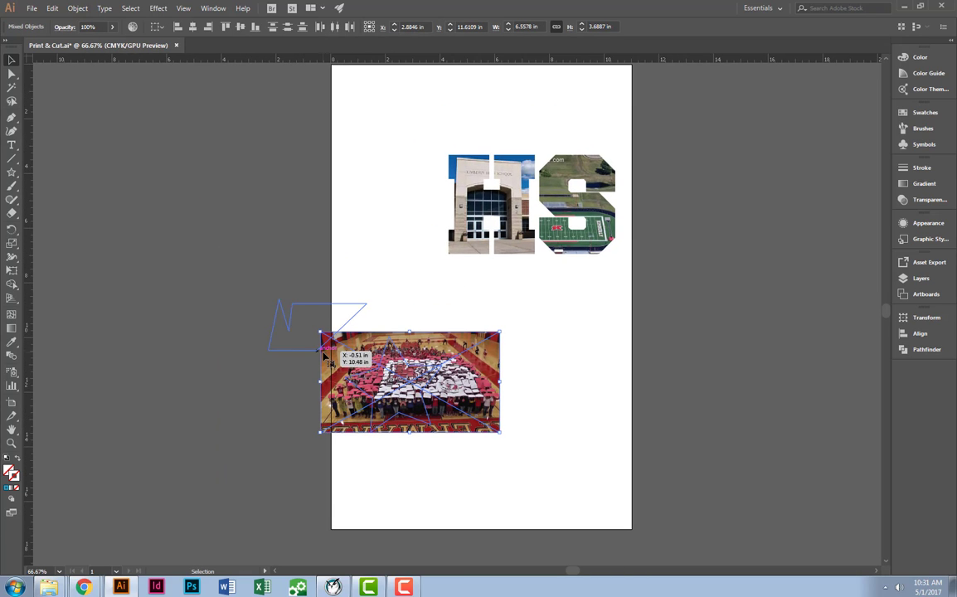
click(456, 249)
drag(432, 340, 300, 251)
Make a clipping mask from the crowd photo and the irregular six-cornered path.
drag(141, 317, 311, 390)
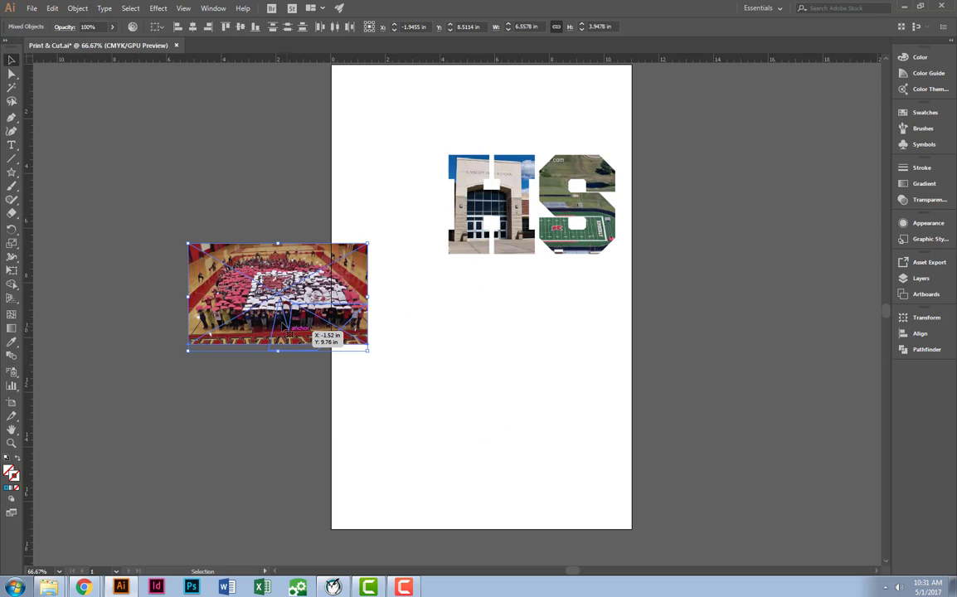
right_click(274, 314)
click(308, 400)
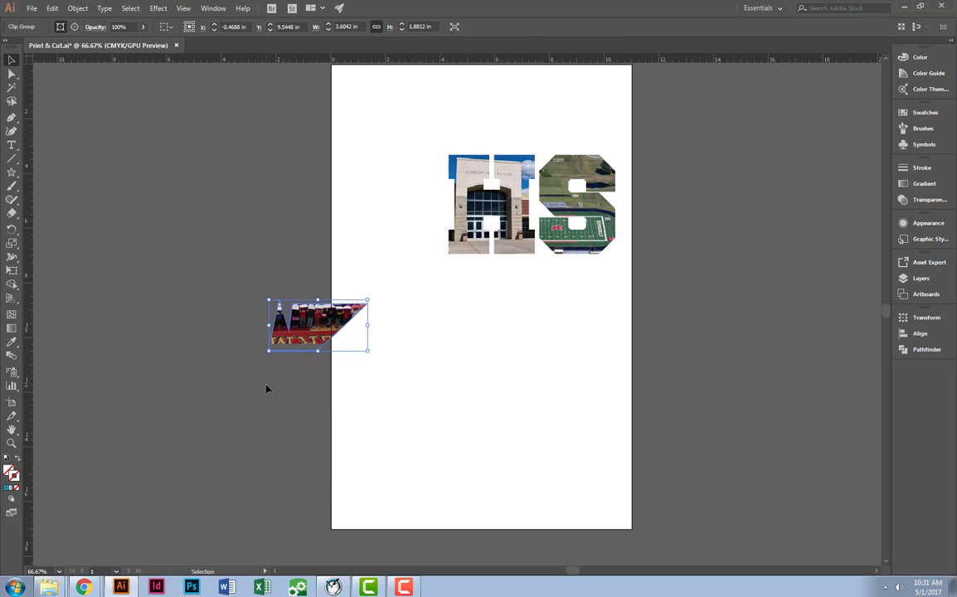
click(297, 371)
scroll(297, 370, up, 3)
Move only the crowd photo inside the irregular clipping mask down and right so the photo fills the whole shape.
key(a)
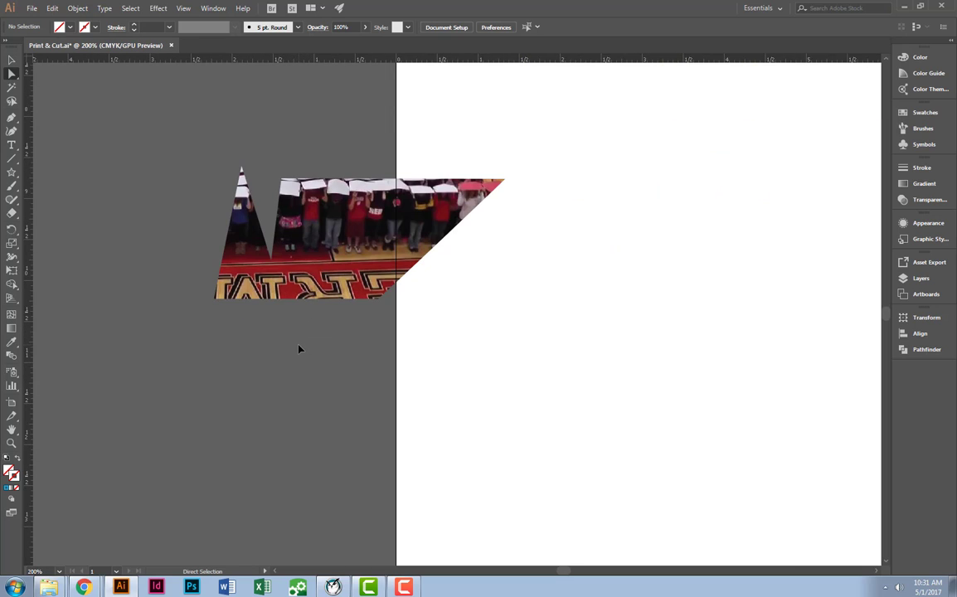
click(275, 268)
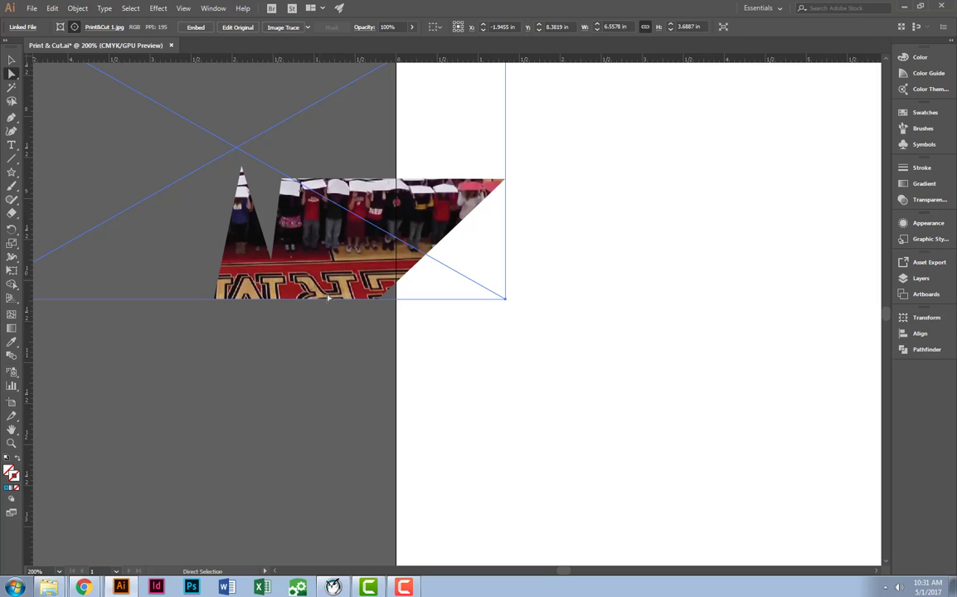
drag(138, 223, 171, 276)
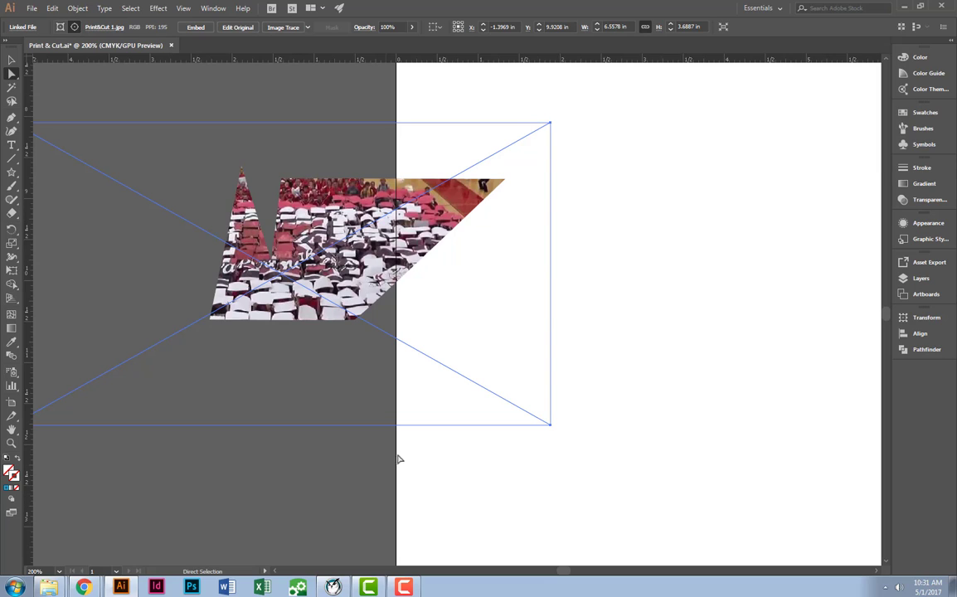